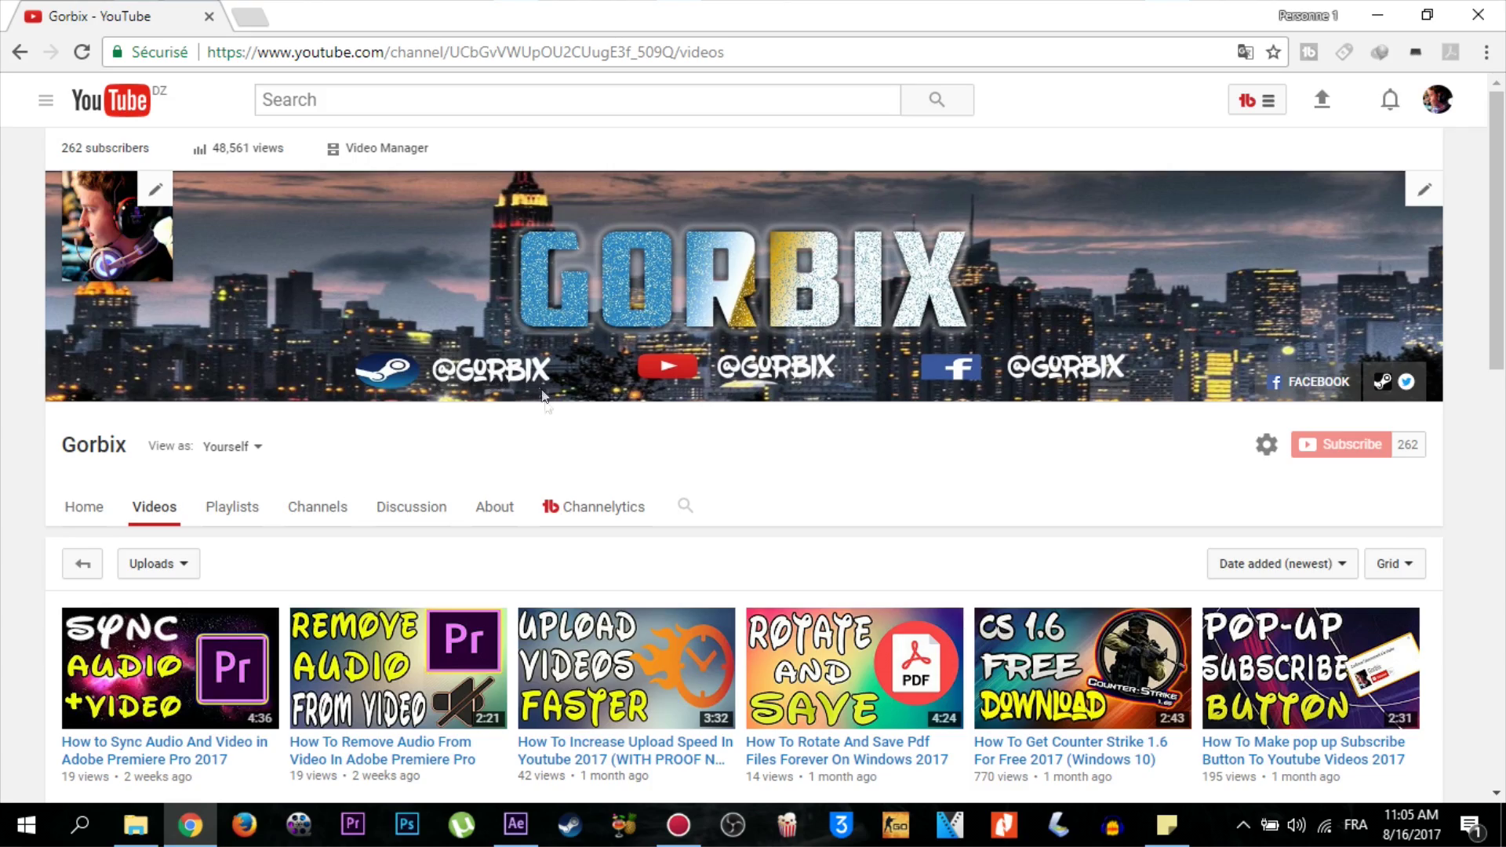
Scroll the YouTube channel's Videos page down to the footer, then bring up After Effects.
scroll(753, 447, down, 2)
scroll(766, 441, down, 5)
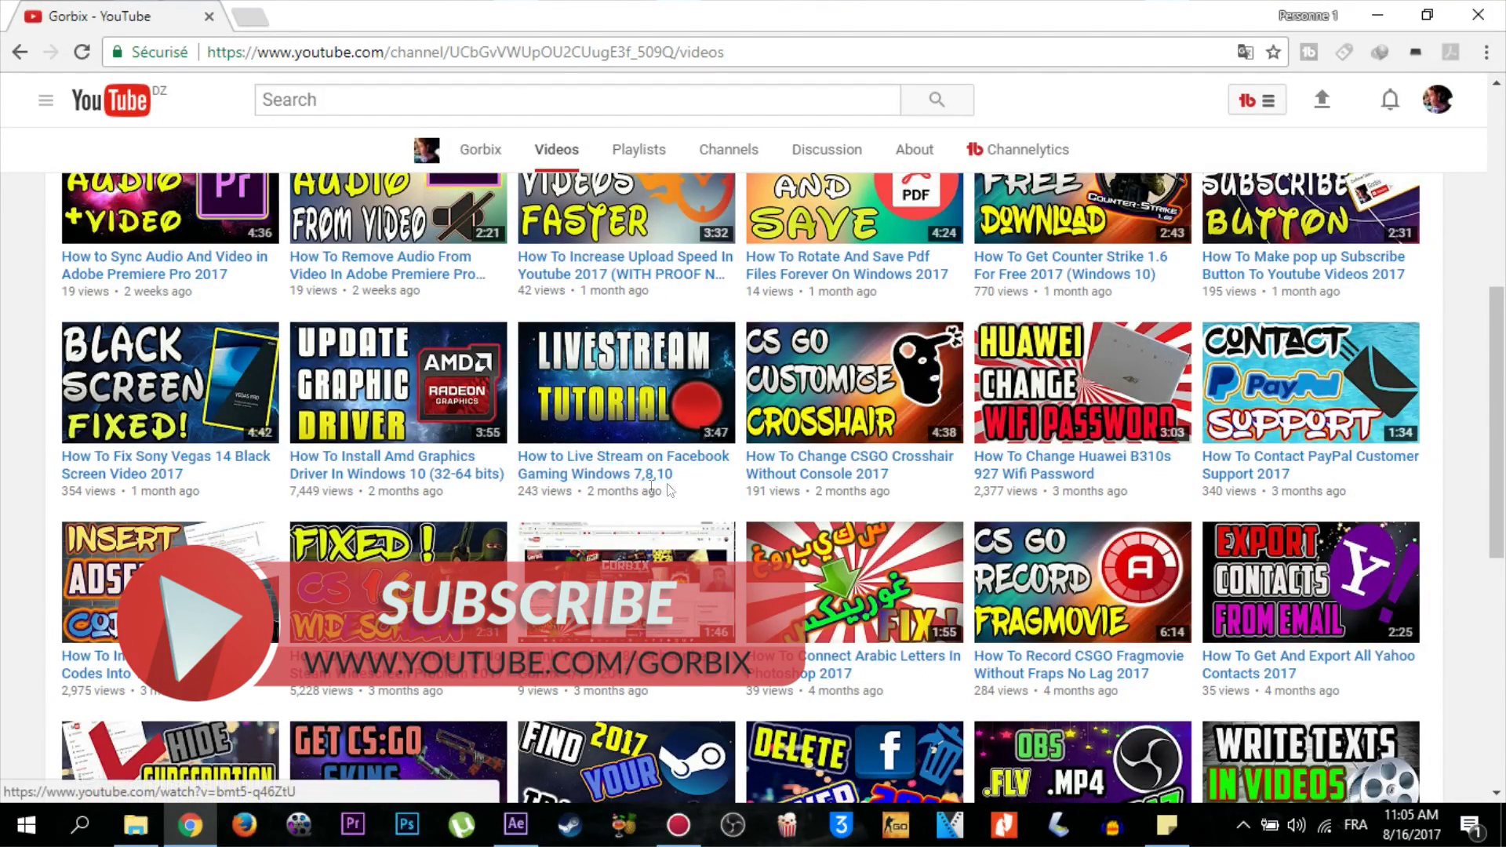
scroll(570, 507, down, 8)
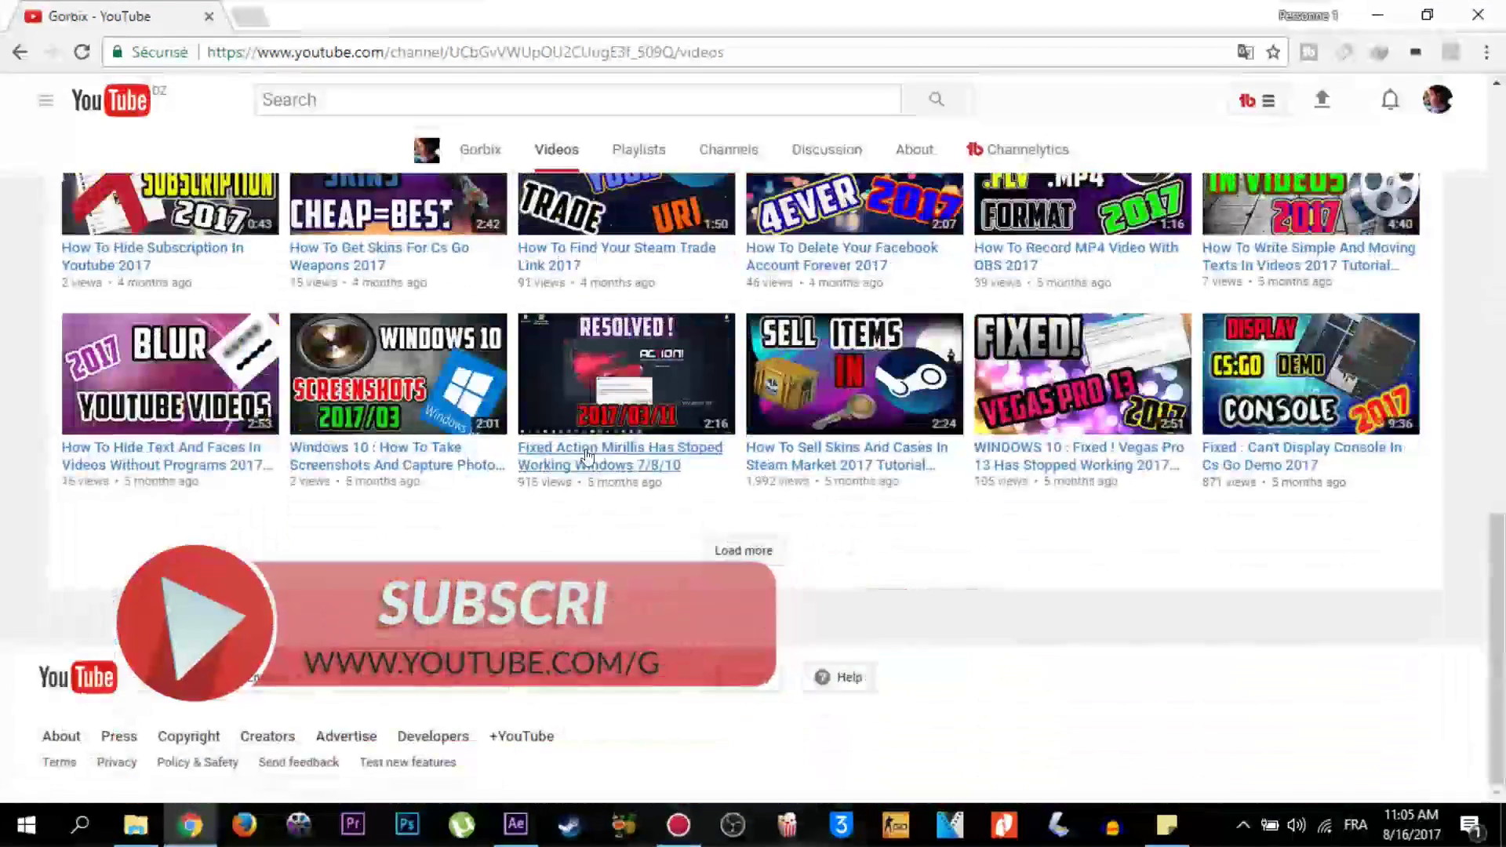
click(526, 834)
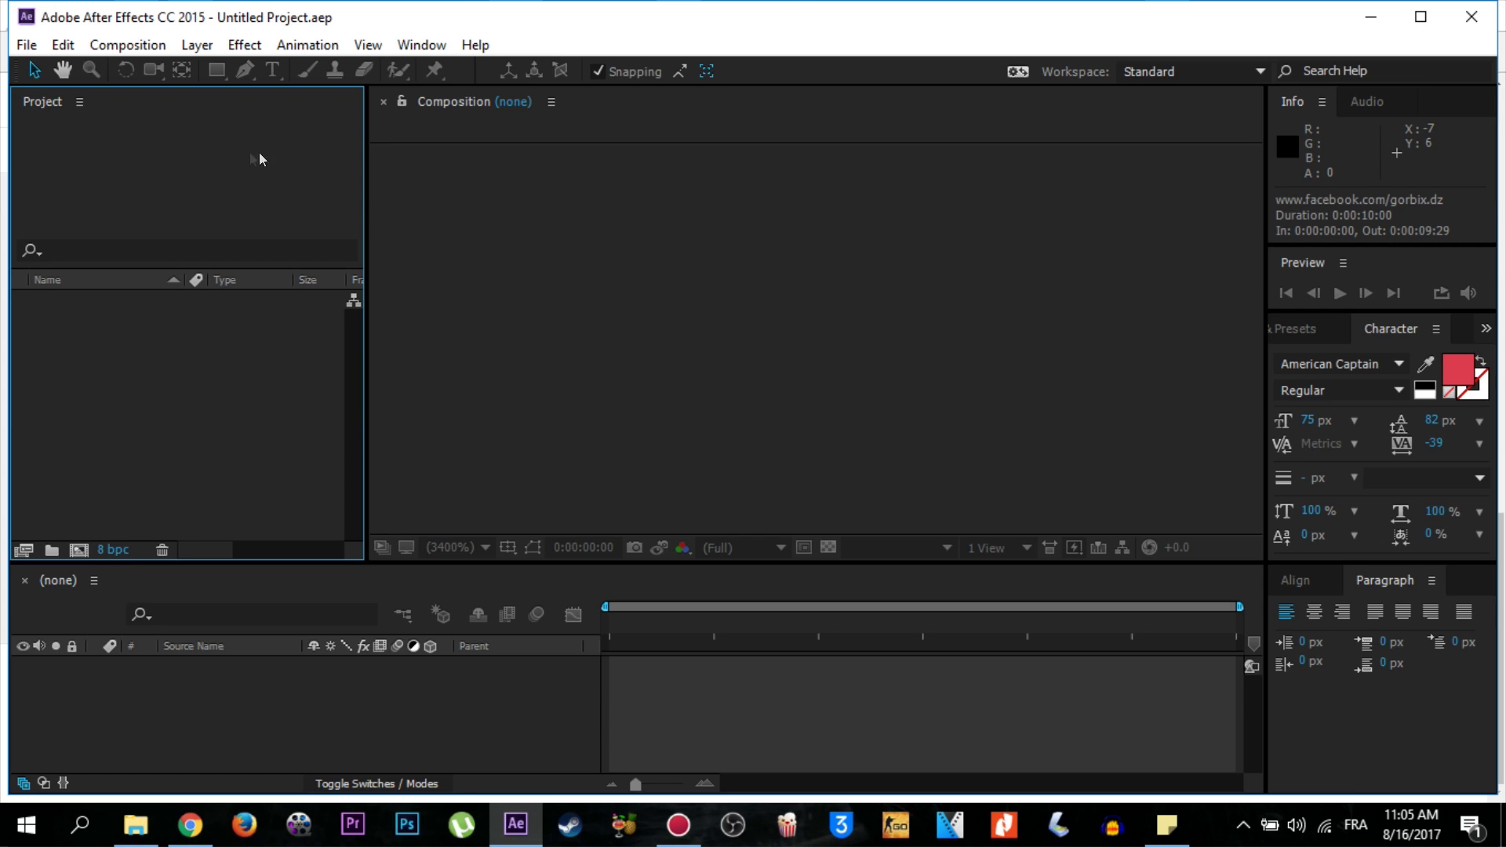
Minimize After Effects and move FACEBOOK_YOUTUBE_LOWER-THIRD.aep to the desktop's lower left.
click(515, 823)
drag(824, 262, 288, 560)
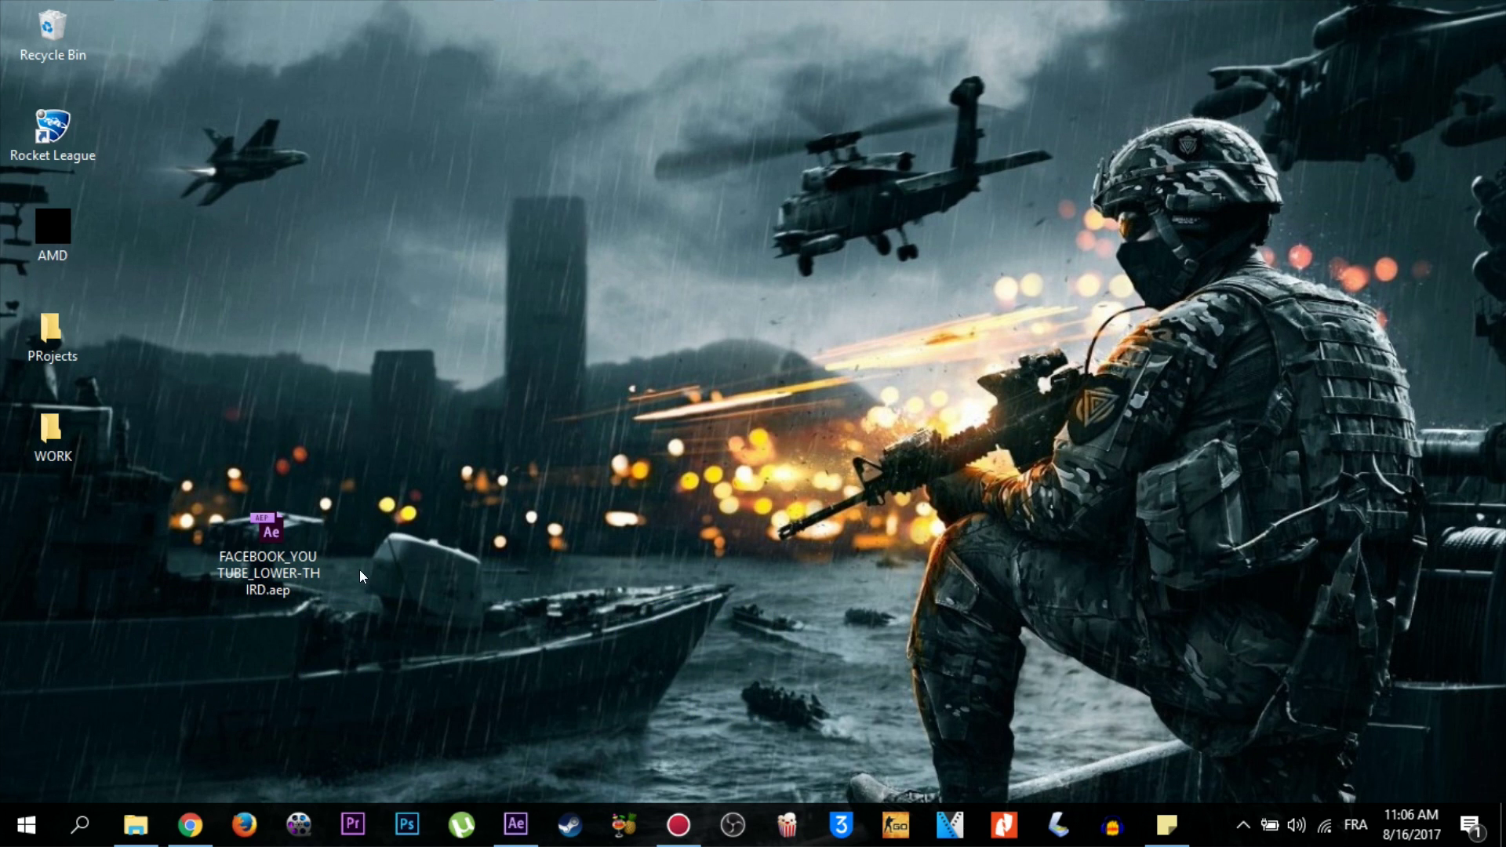
Open FACEBOOK_YOUTUBE_LOWER-THIRD.aep and collapse then re-expand the Project panel's folder tree.
double_click(280, 562)
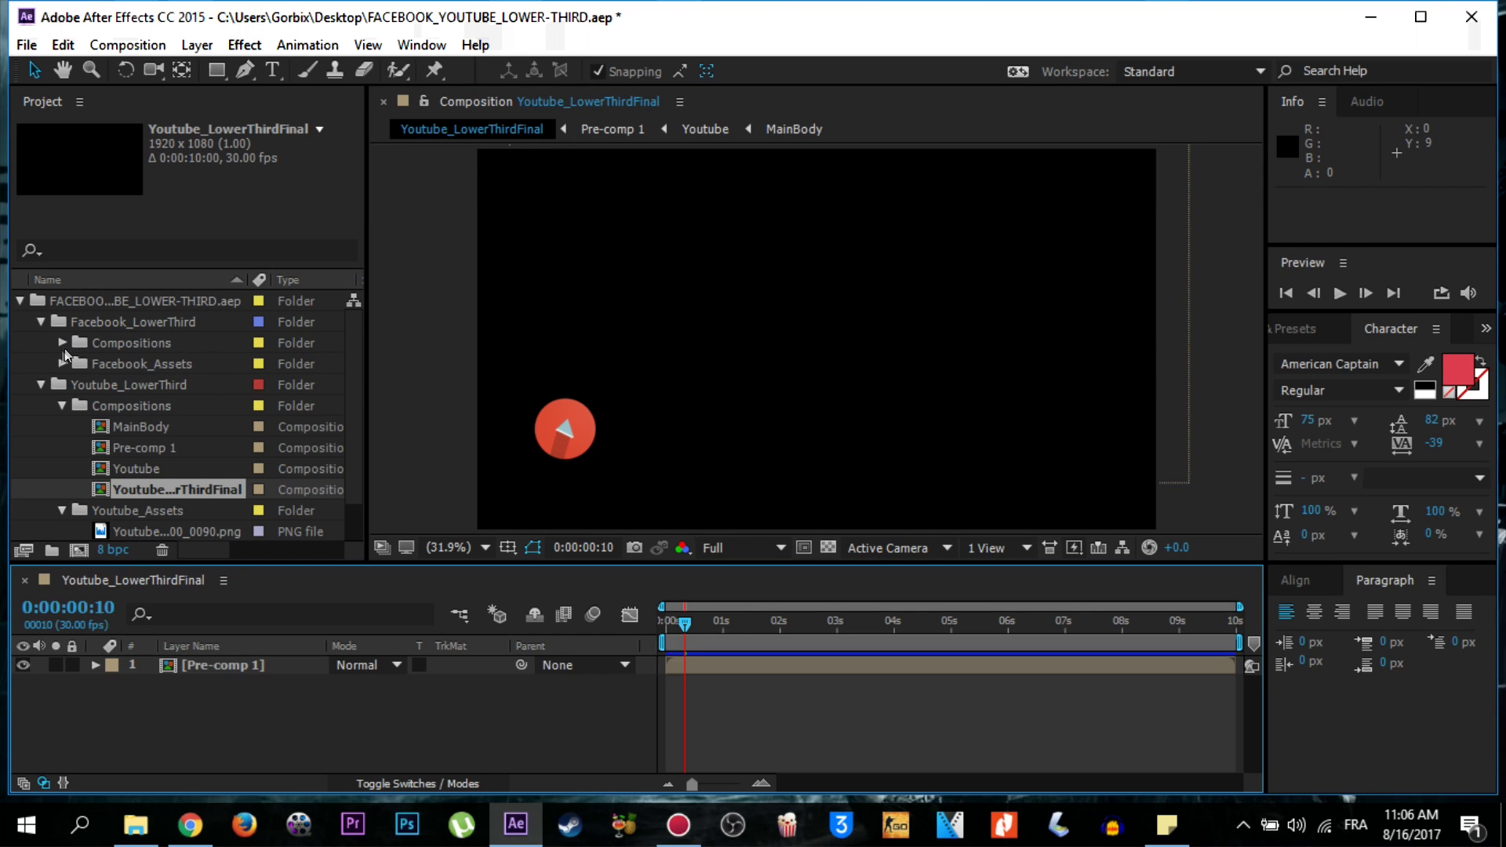
click(42, 384)
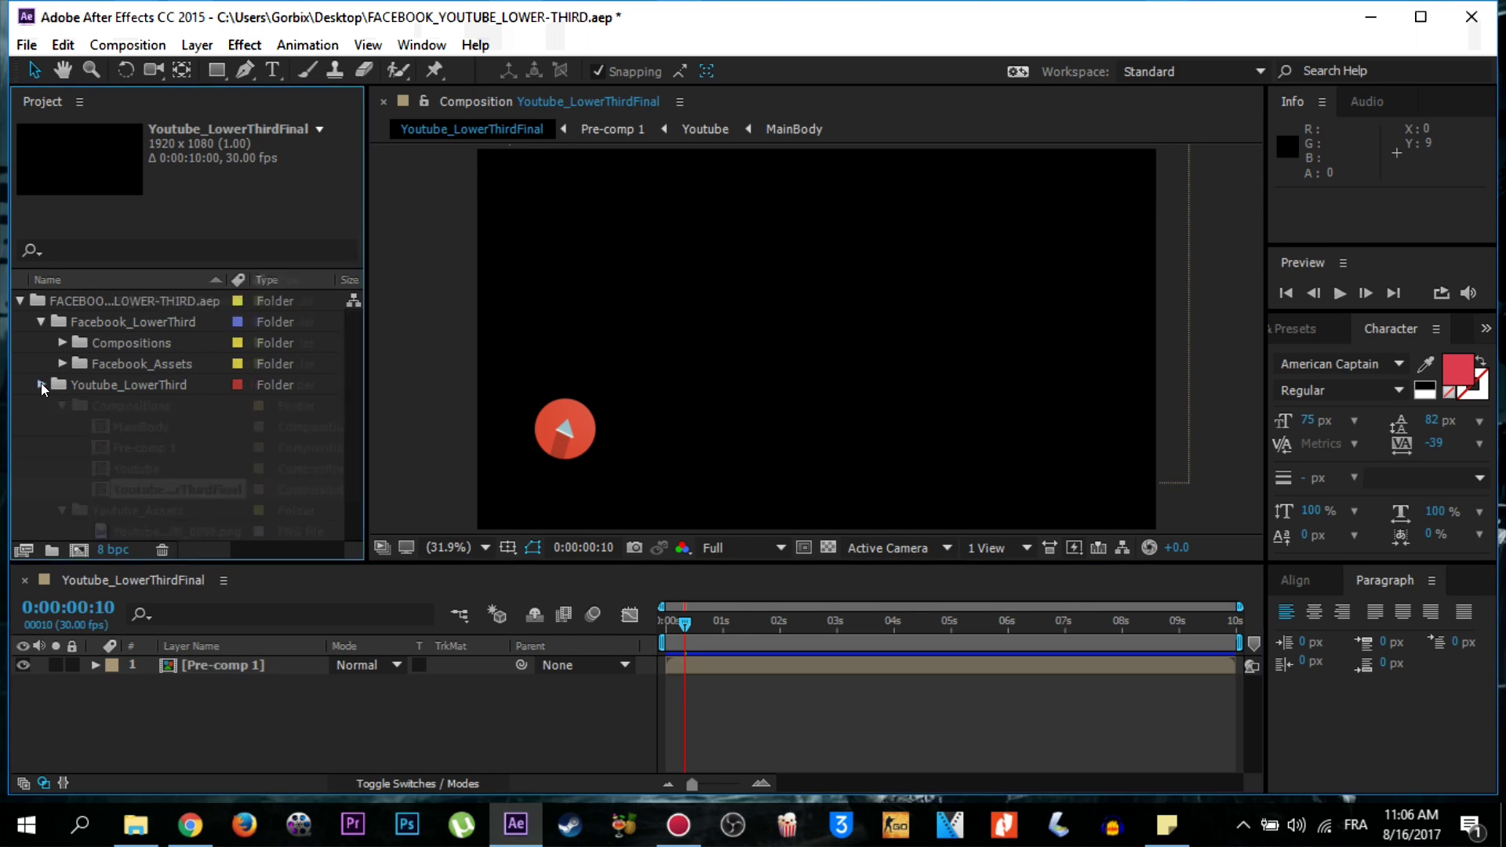
click(24, 303)
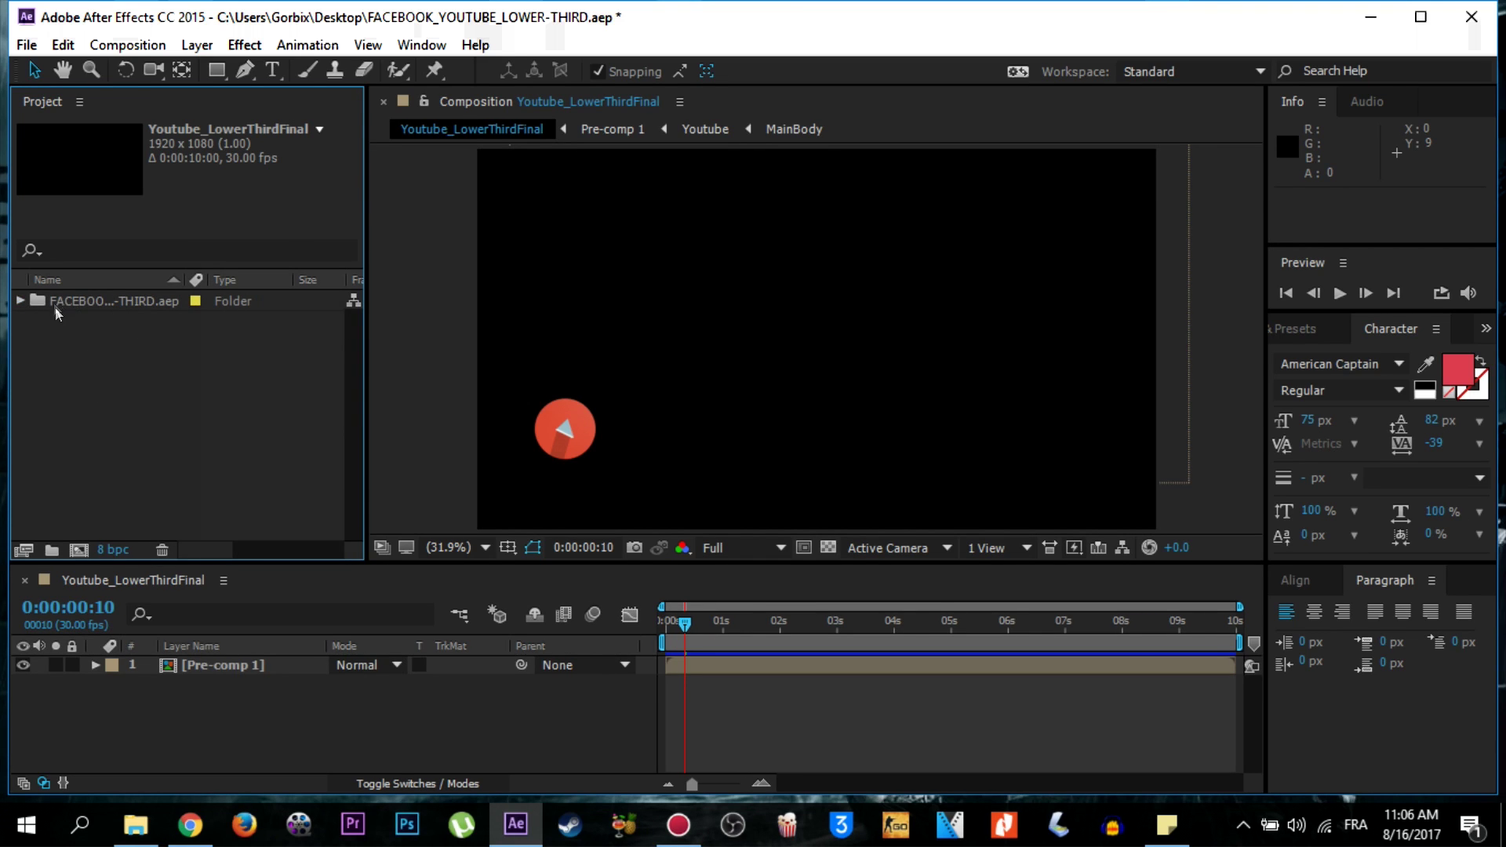
double_click(79, 302)
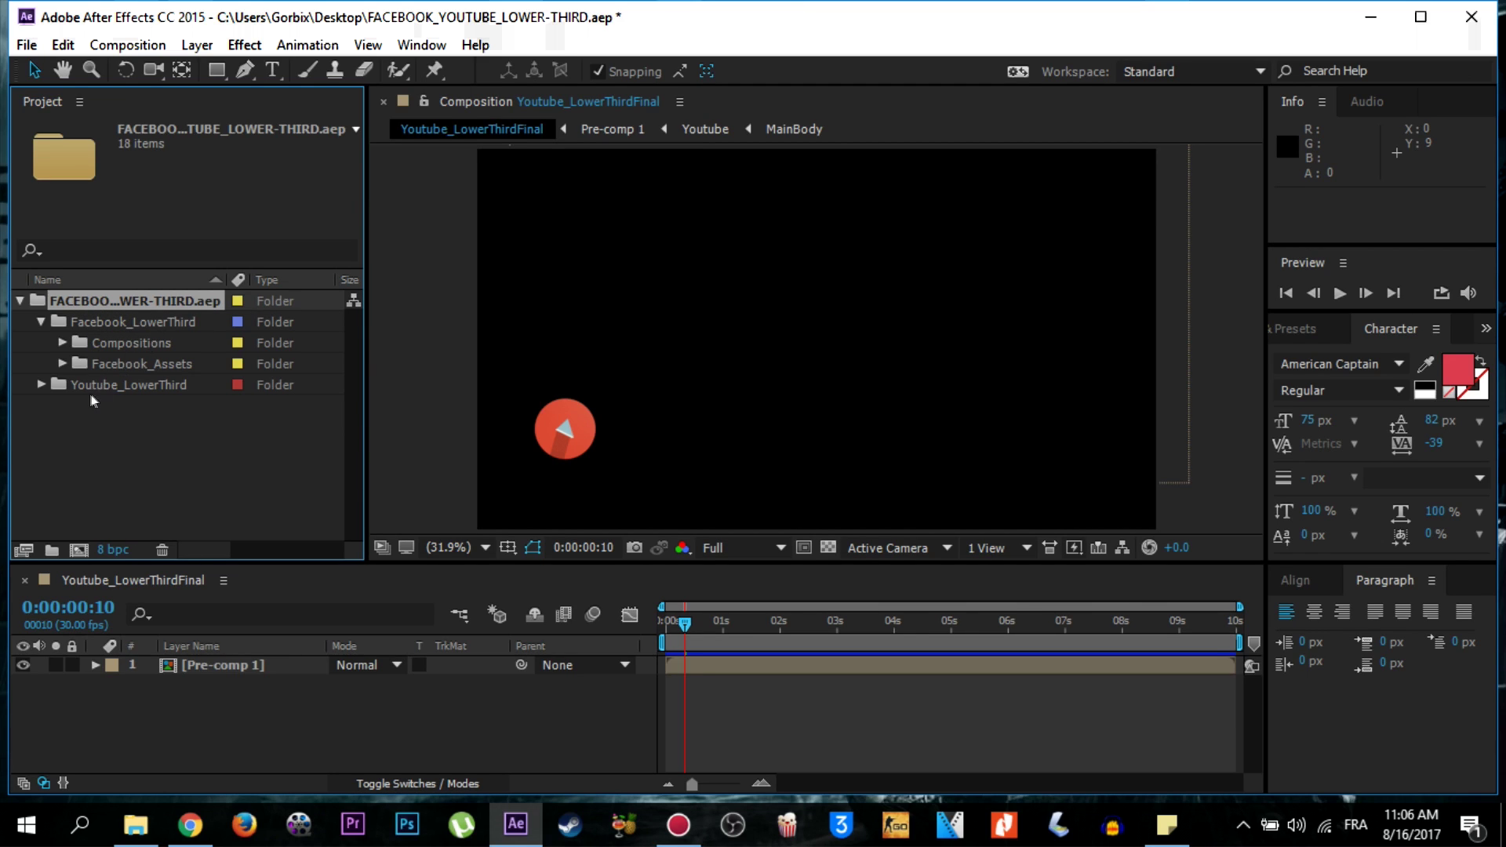
Open the Pre-comp 2 composition from Facebook_LowerThird > Compositions.
click(73, 321)
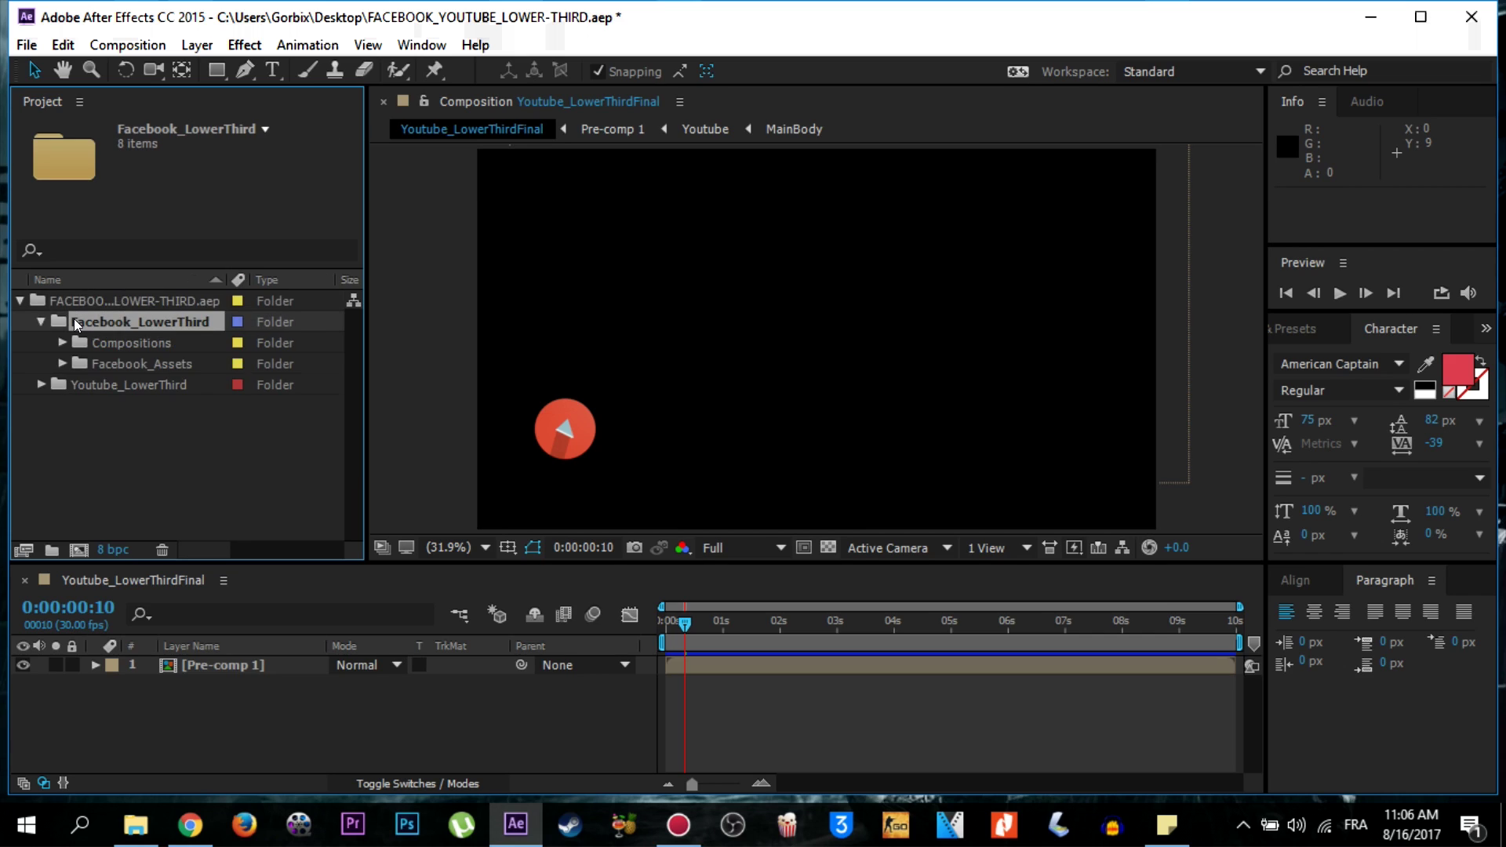
double_click(107, 343)
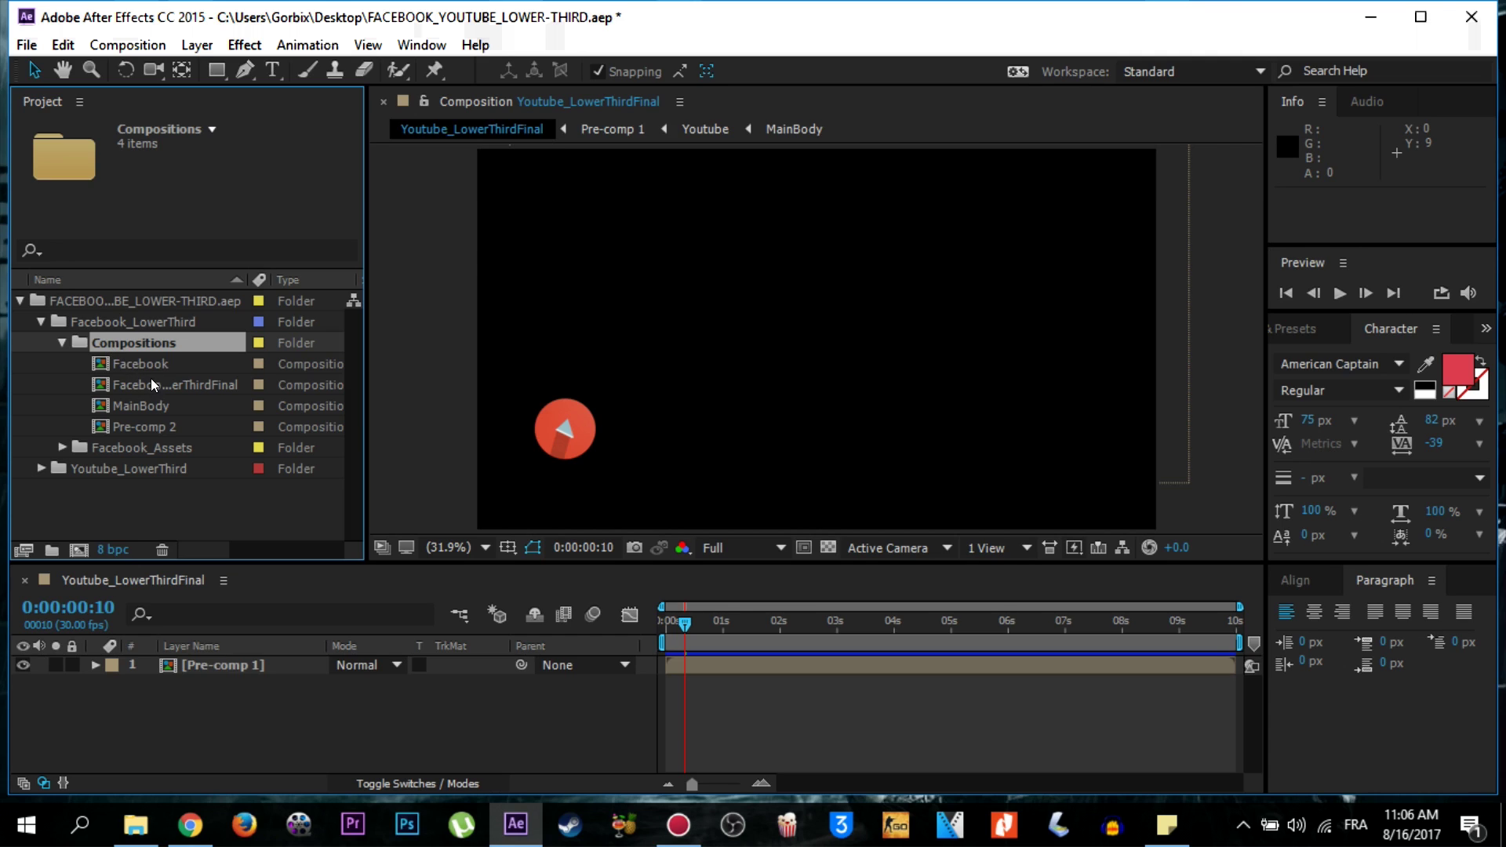
click(181, 435)
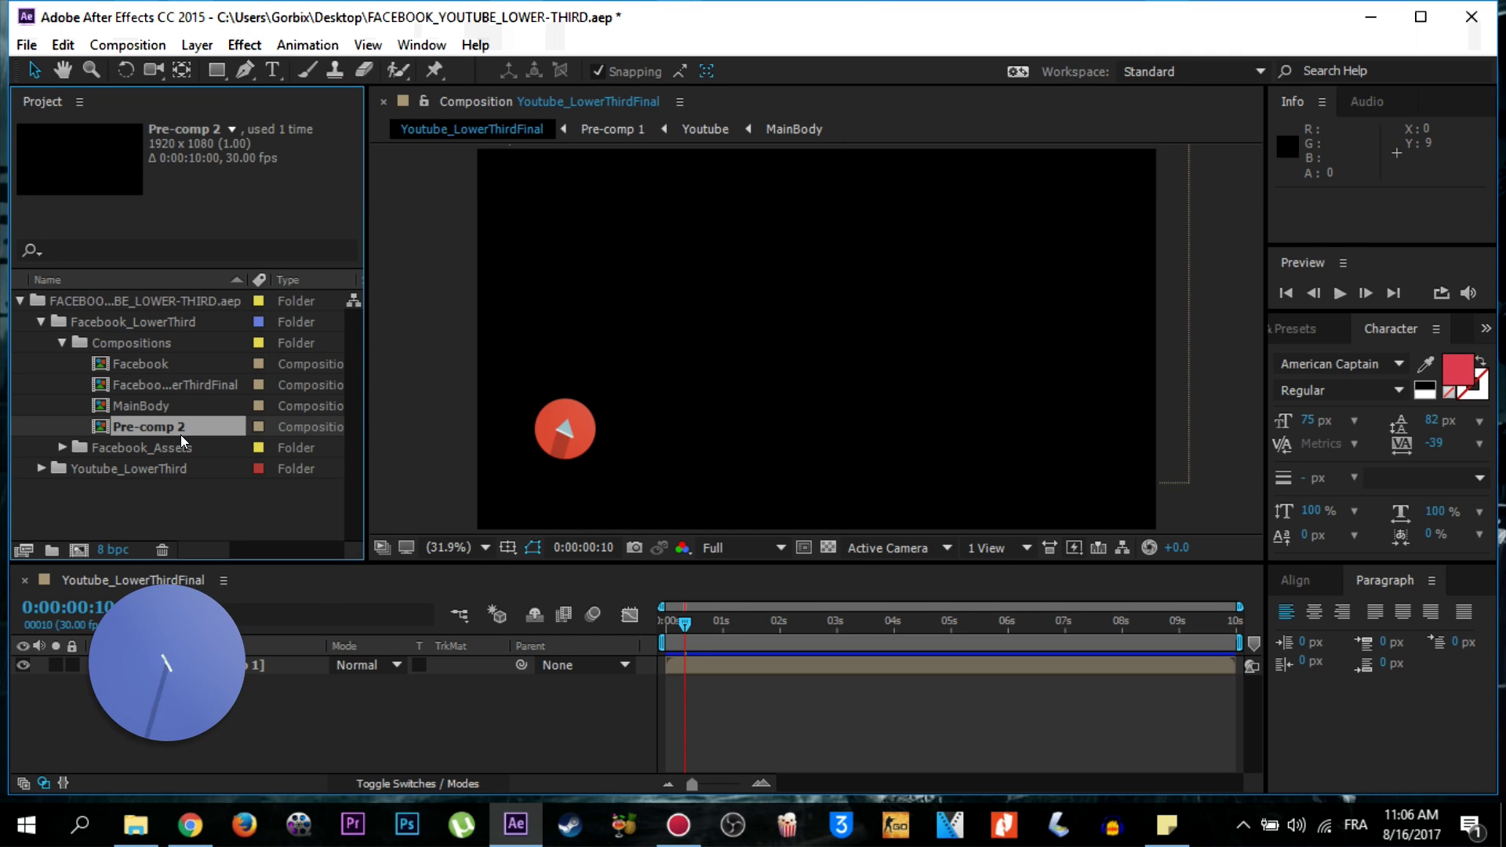
double_click(165, 430)
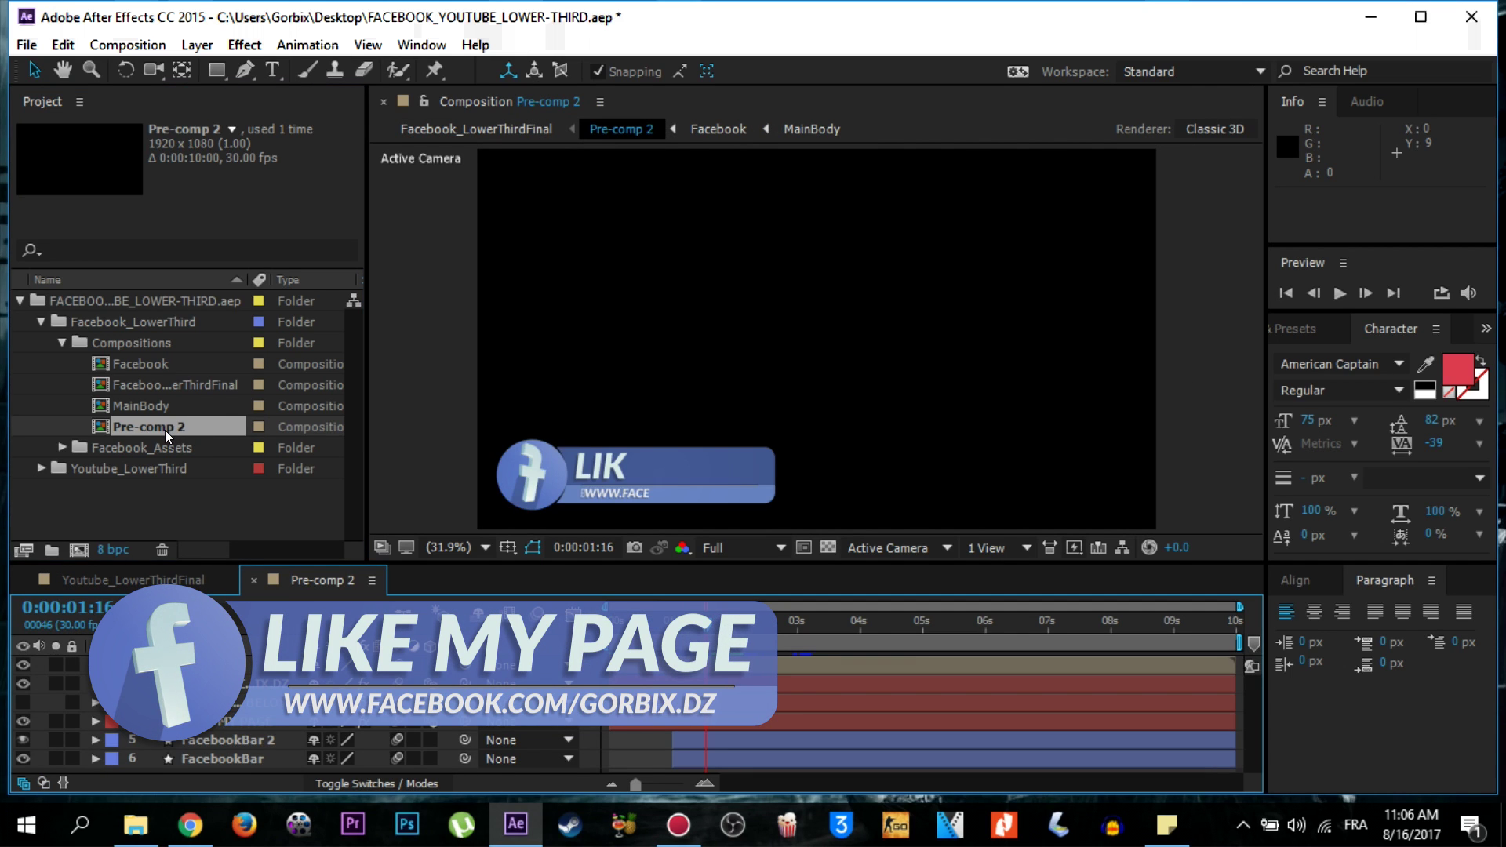
Preview the lower-third animation, stopping it at 0:00:02:10.
click(1338, 293)
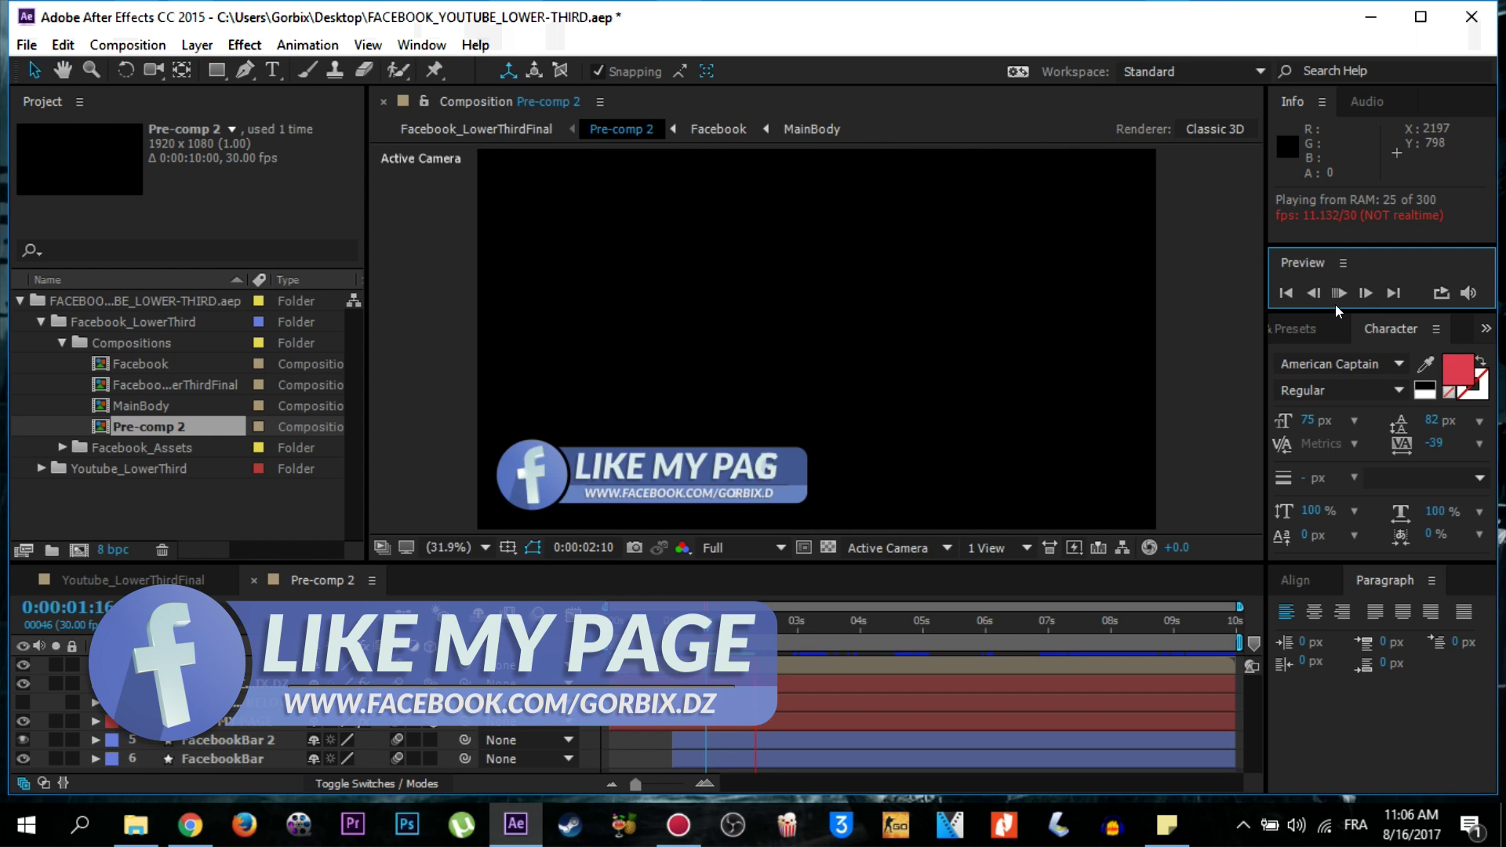
click(1339, 294)
click(1338, 294)
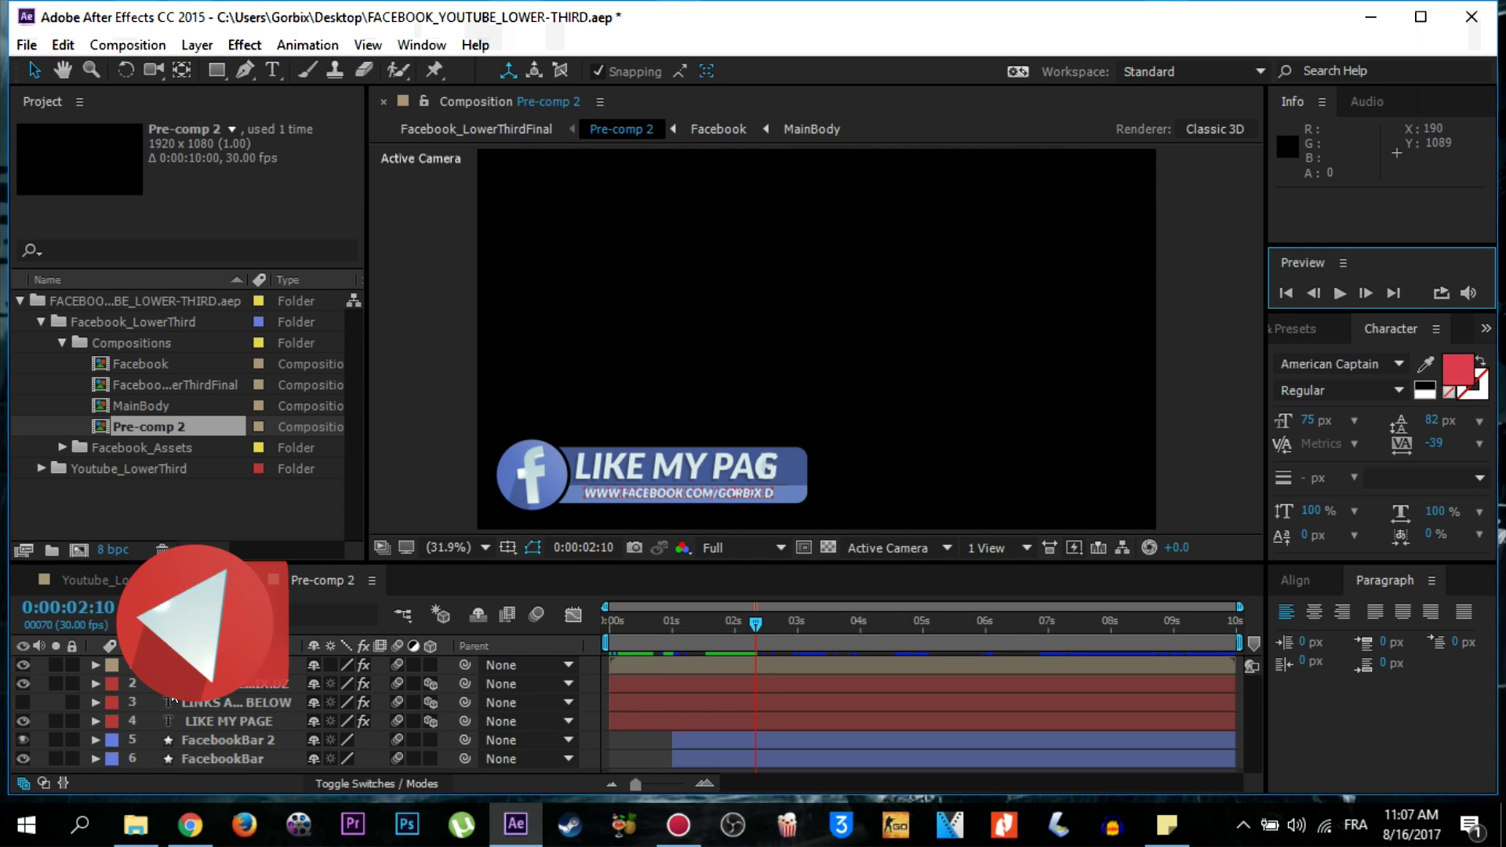
Inspect the URL, third and LIKE MY PAGE text layers, then start editing the URL text.
click(259, 683)
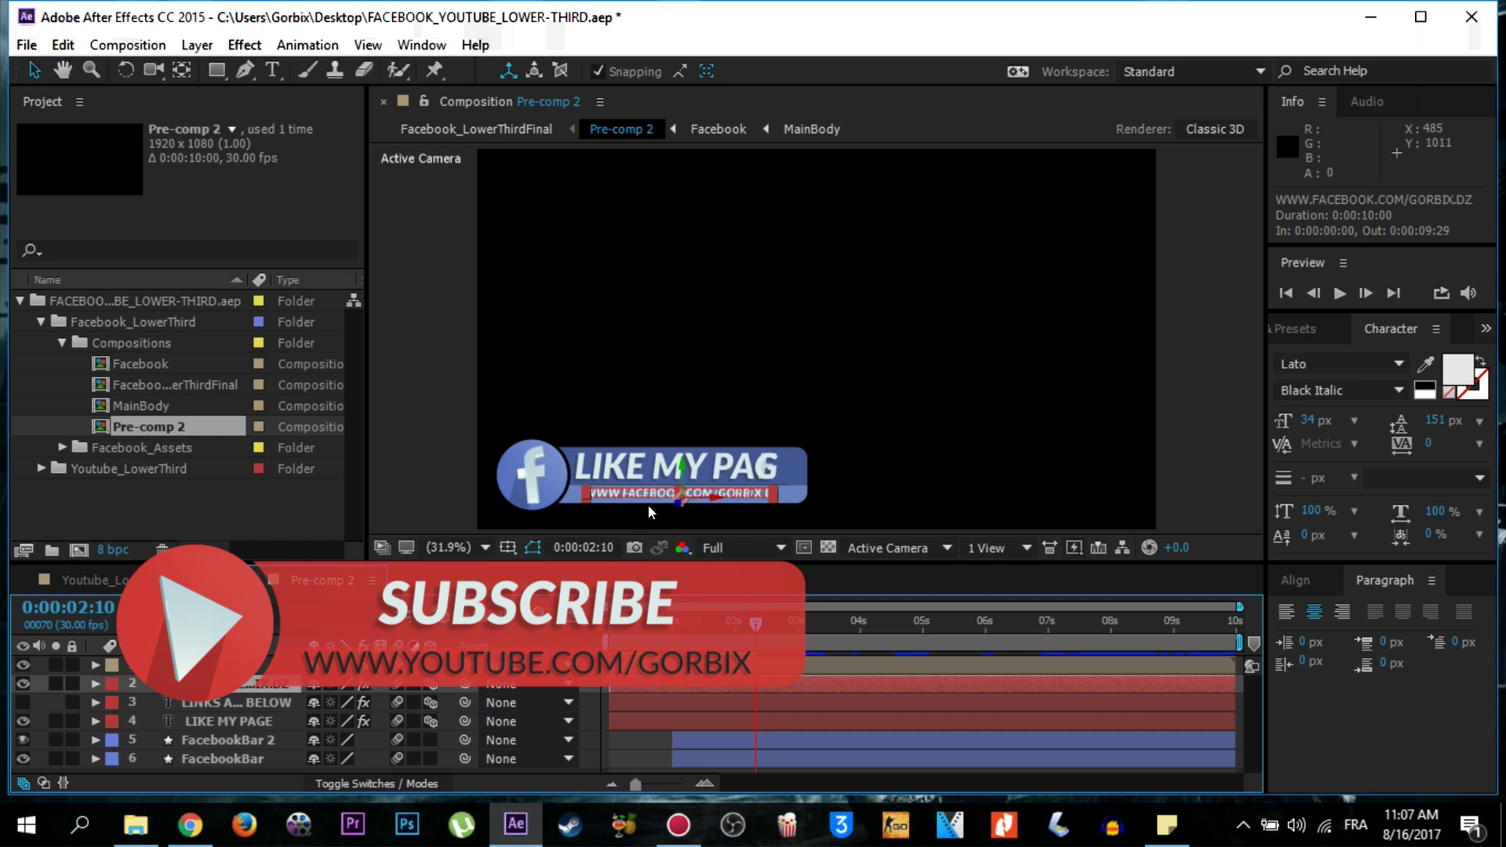
click(237, 701)
click(226, 722)
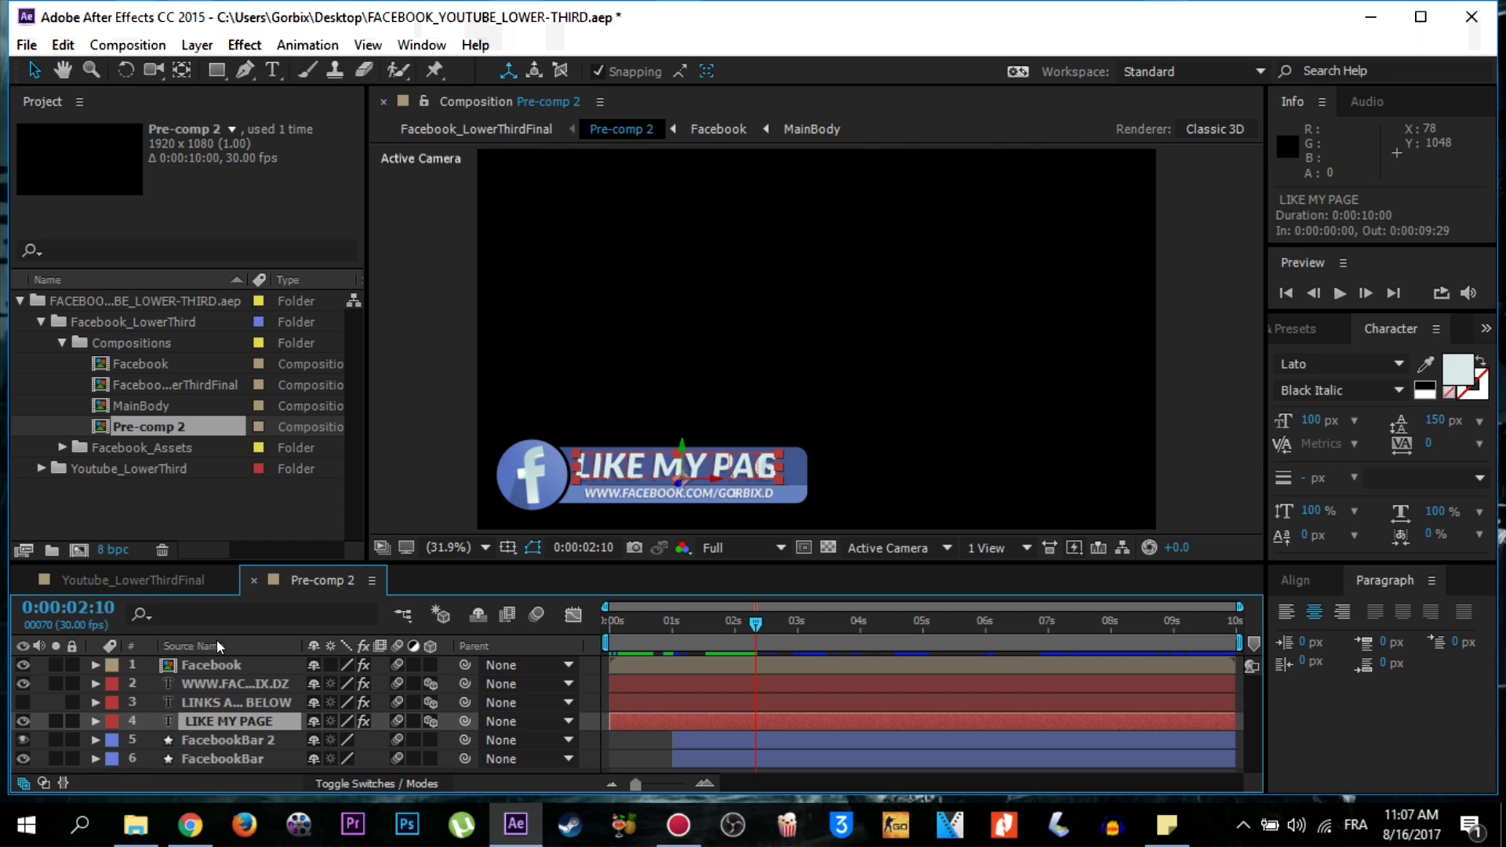
double_click(232, 681)
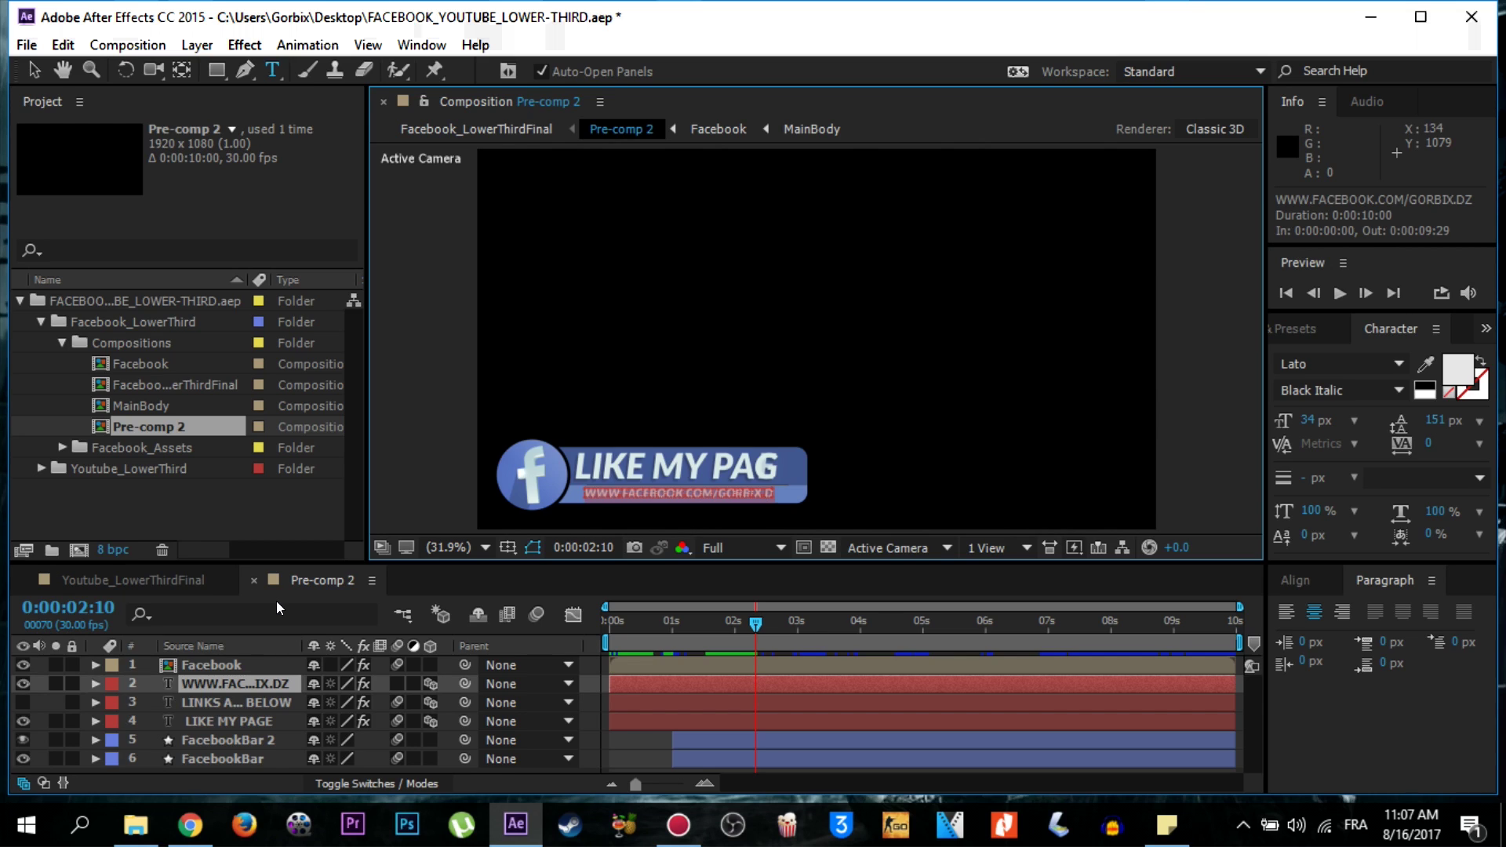
text(www.)
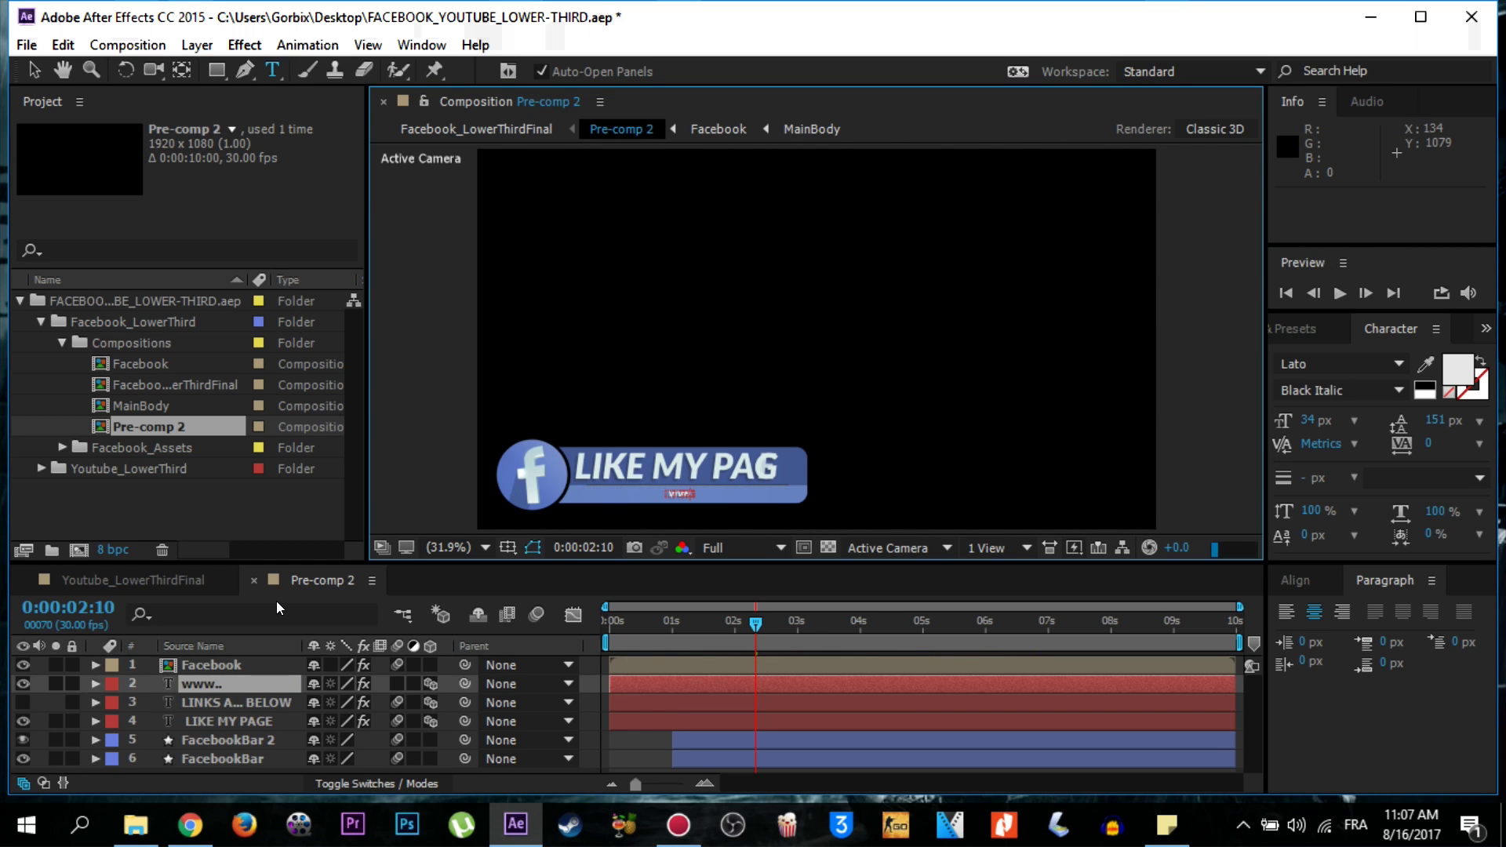
text(facebook)
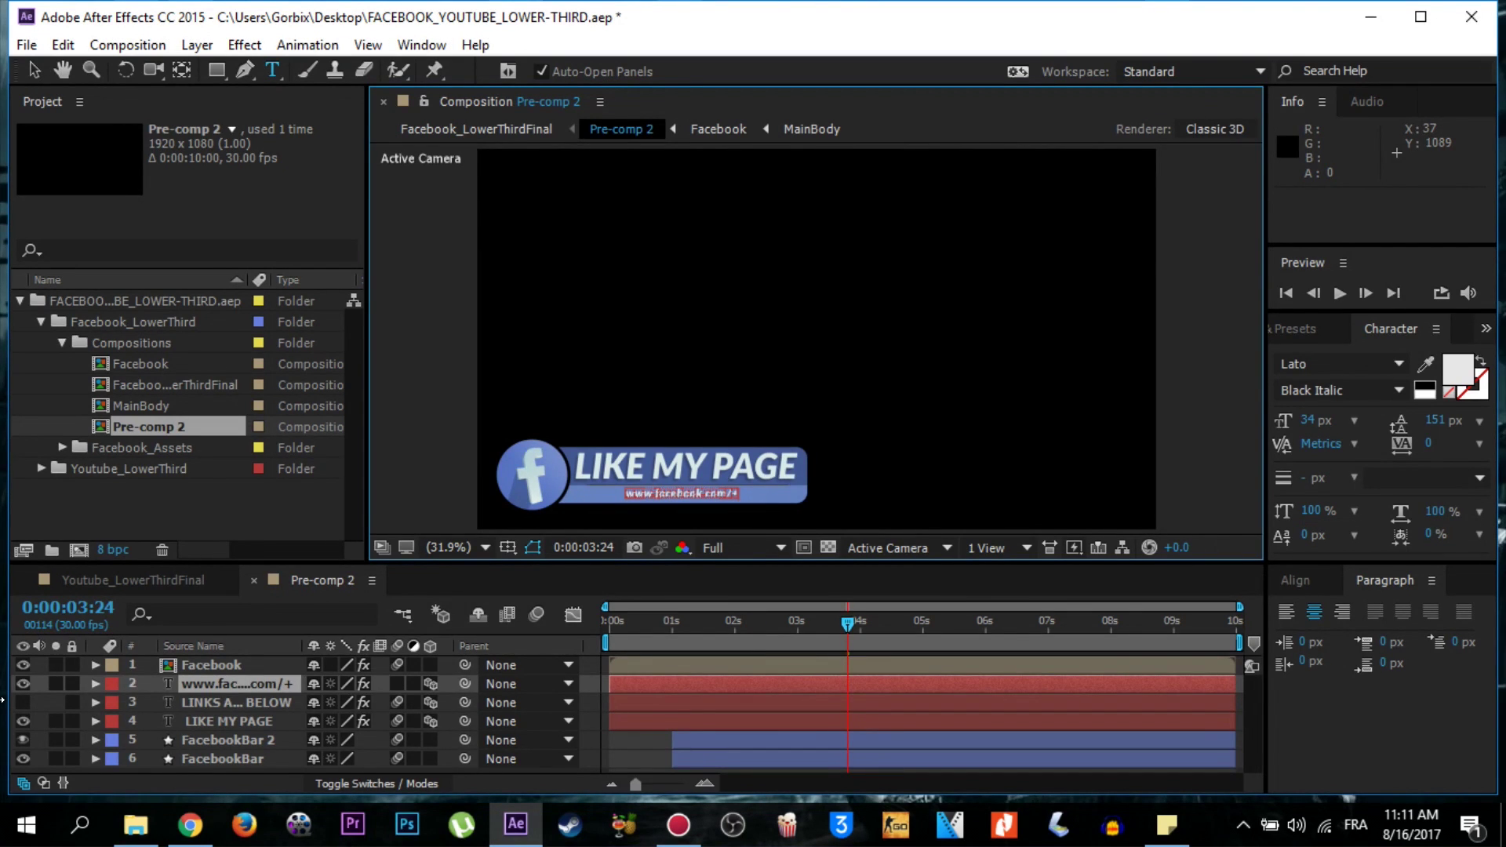
key(BackSpace)
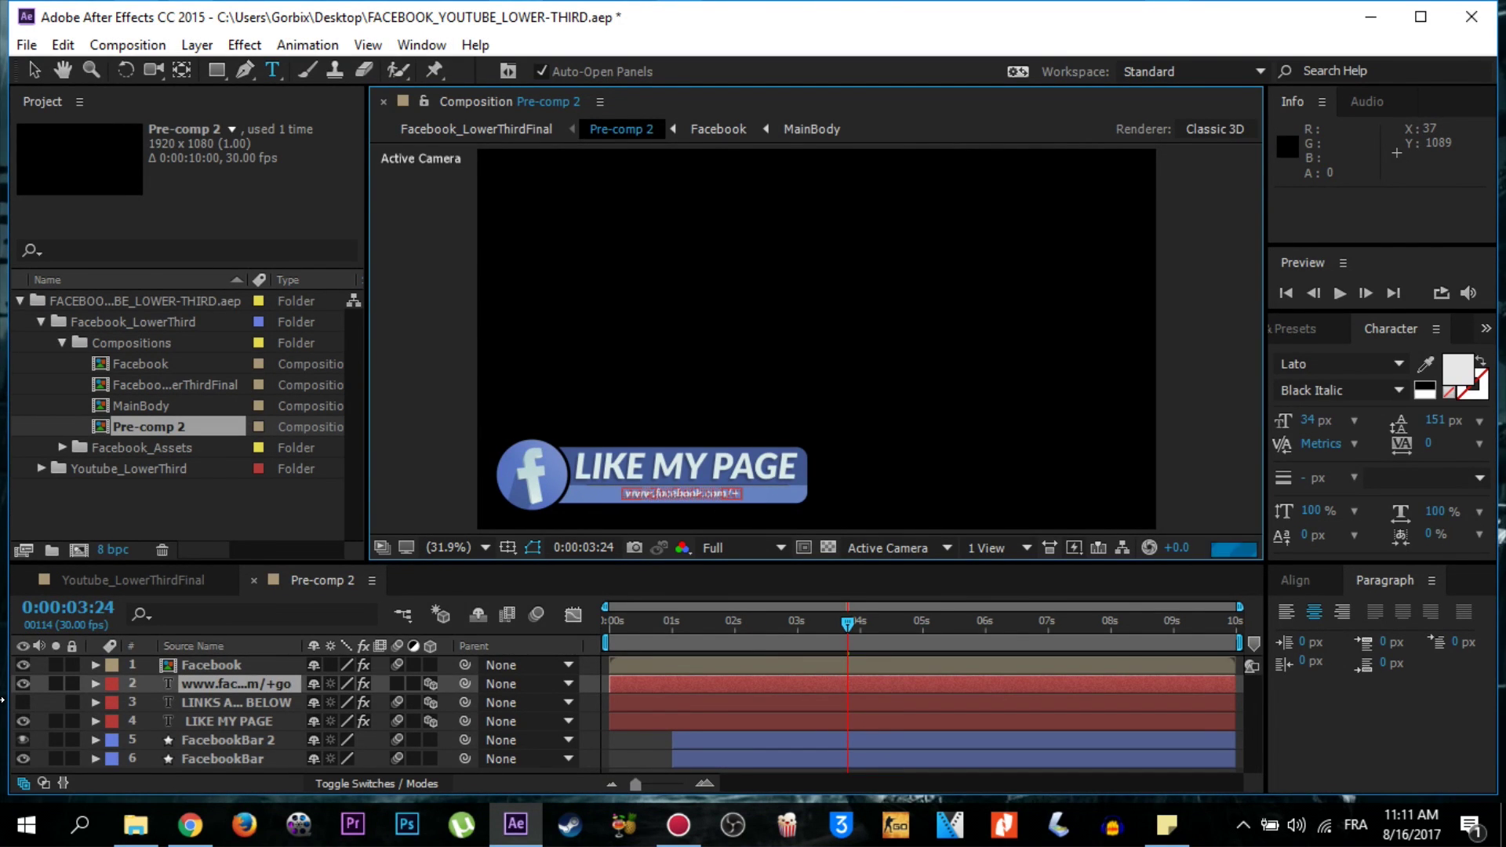
text(gor)
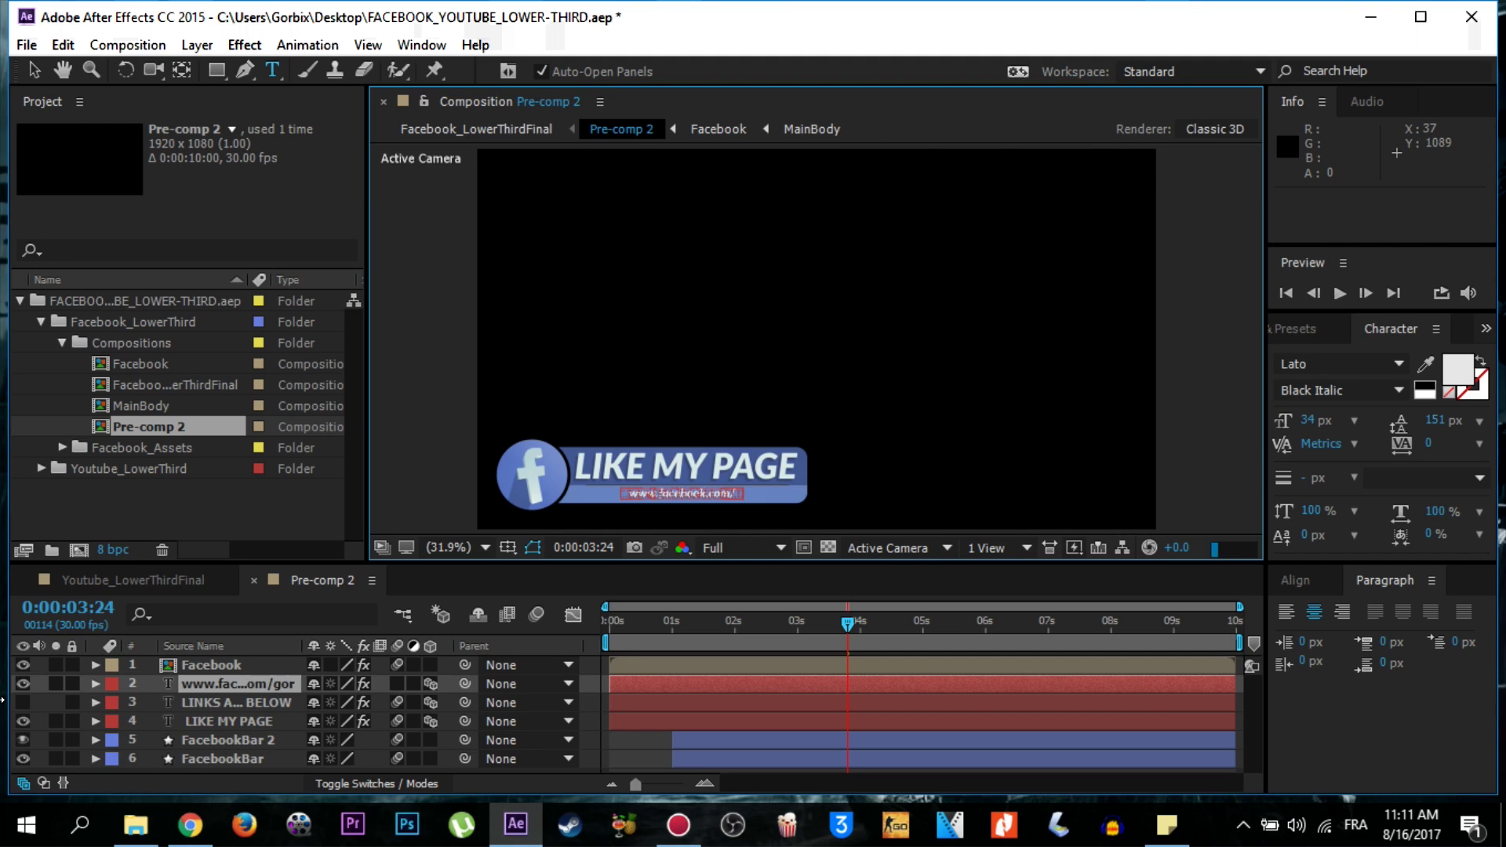
text(bix.dz)
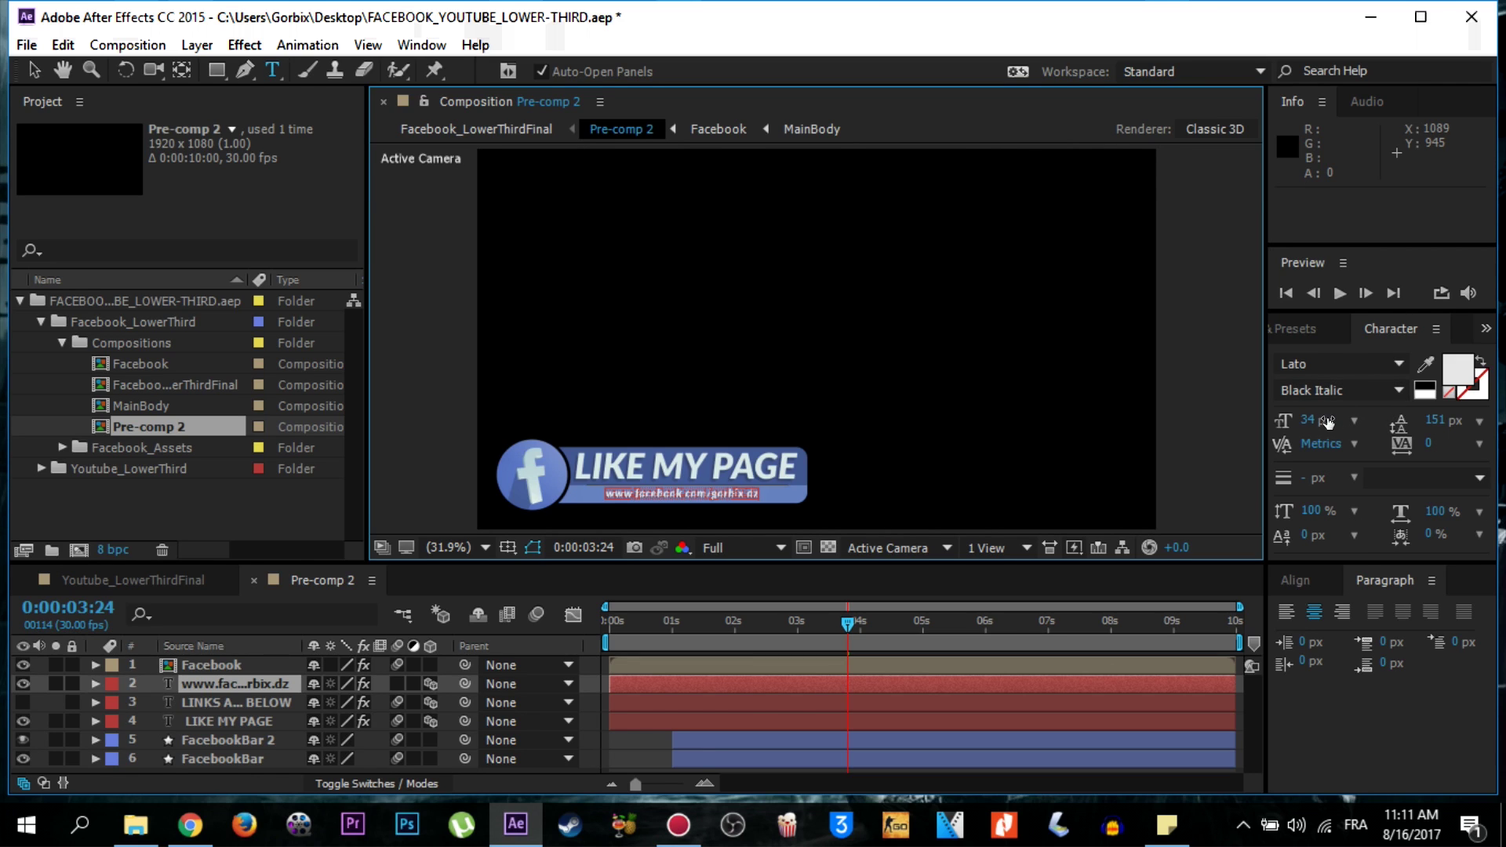
Set the URL text's font size to 48 px after trying 60 px.
click(1354, 417)
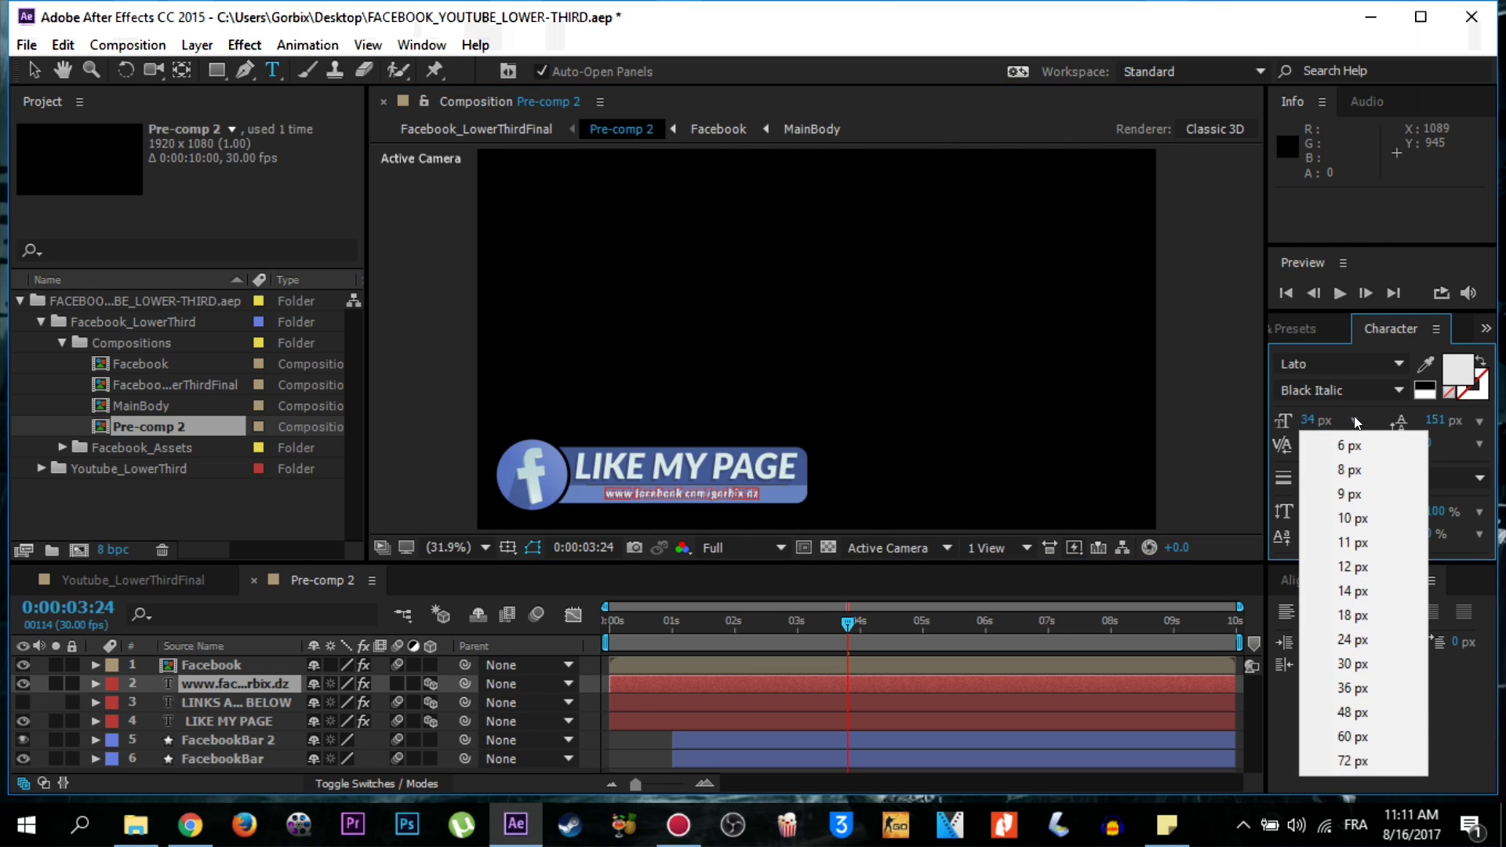
click(645, 494)
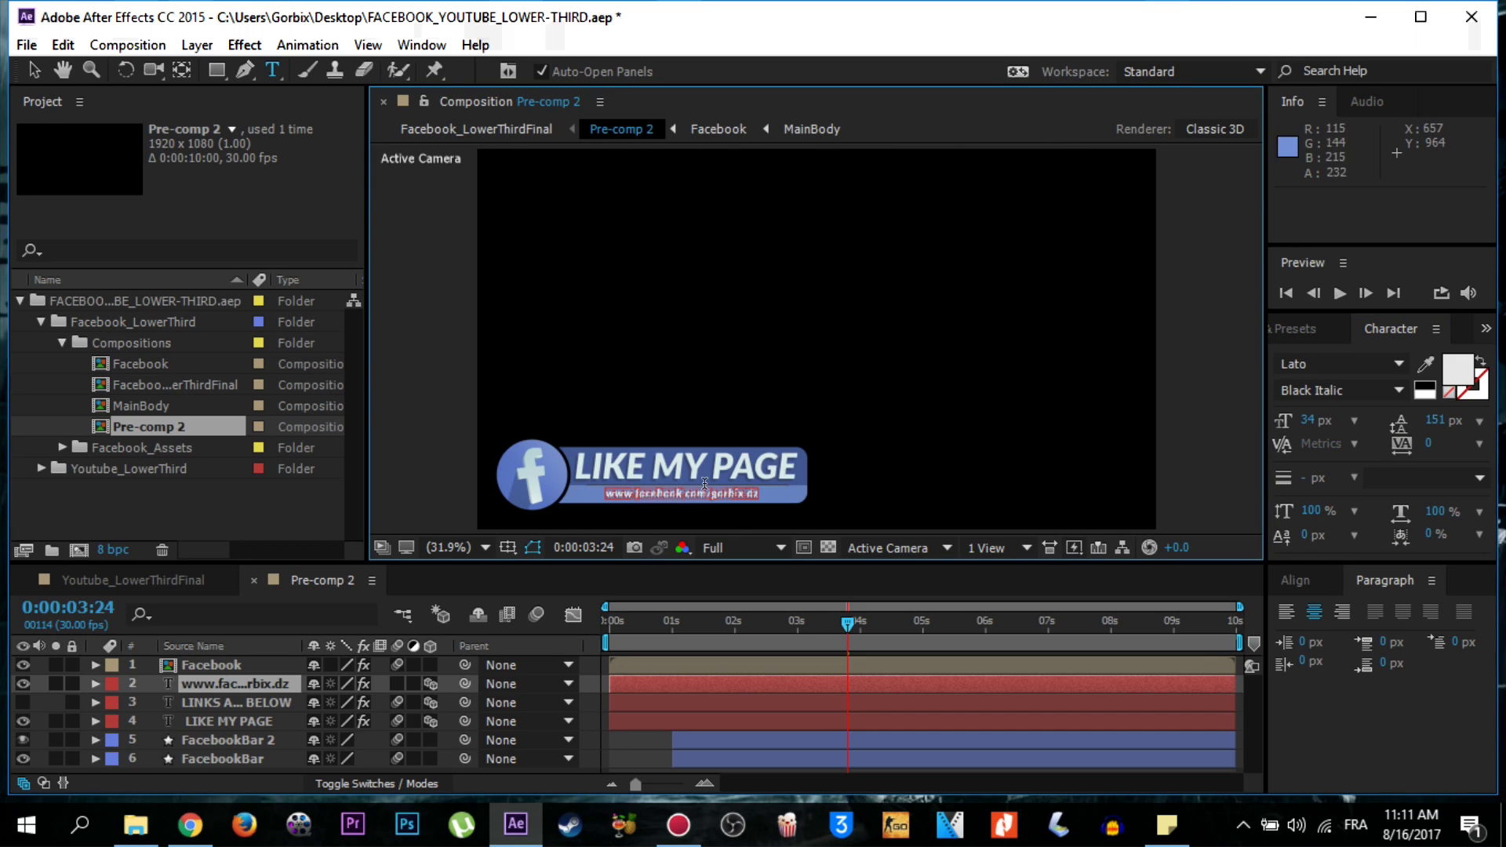
click(1355, 420)
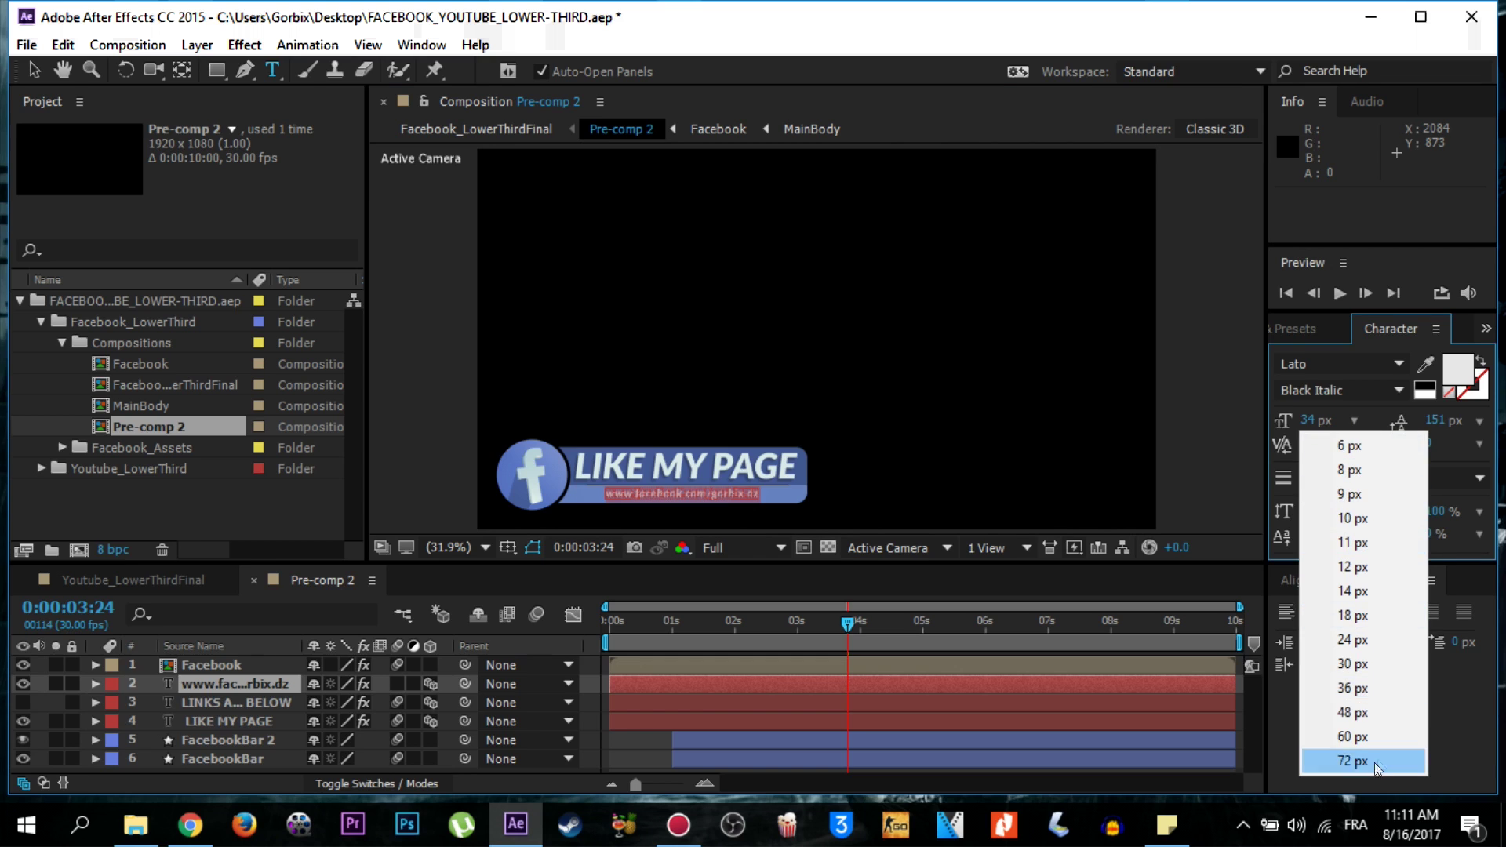
click(1356, 737)
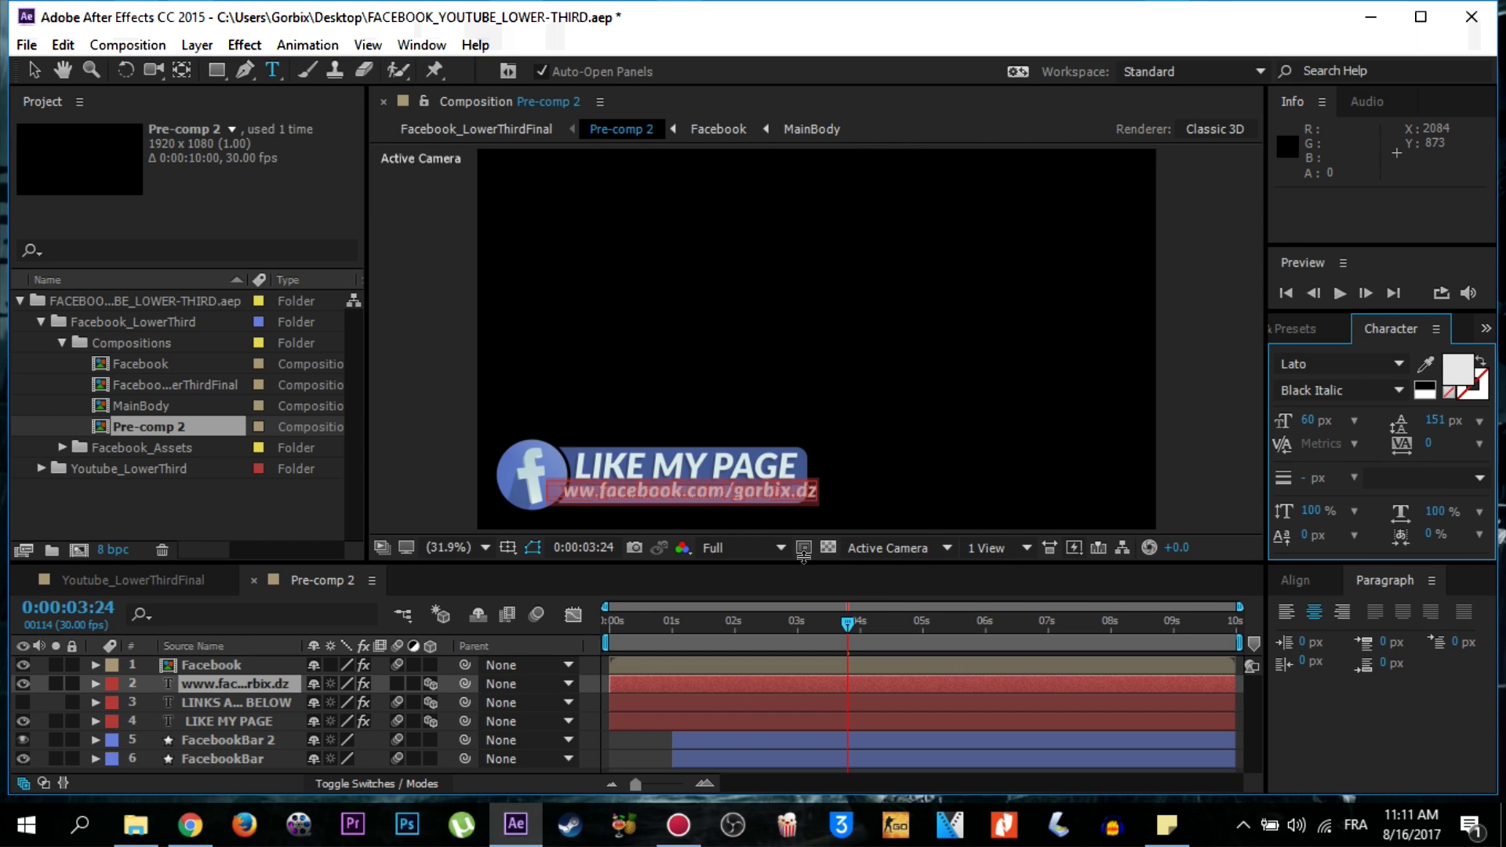
click(1354, 422)
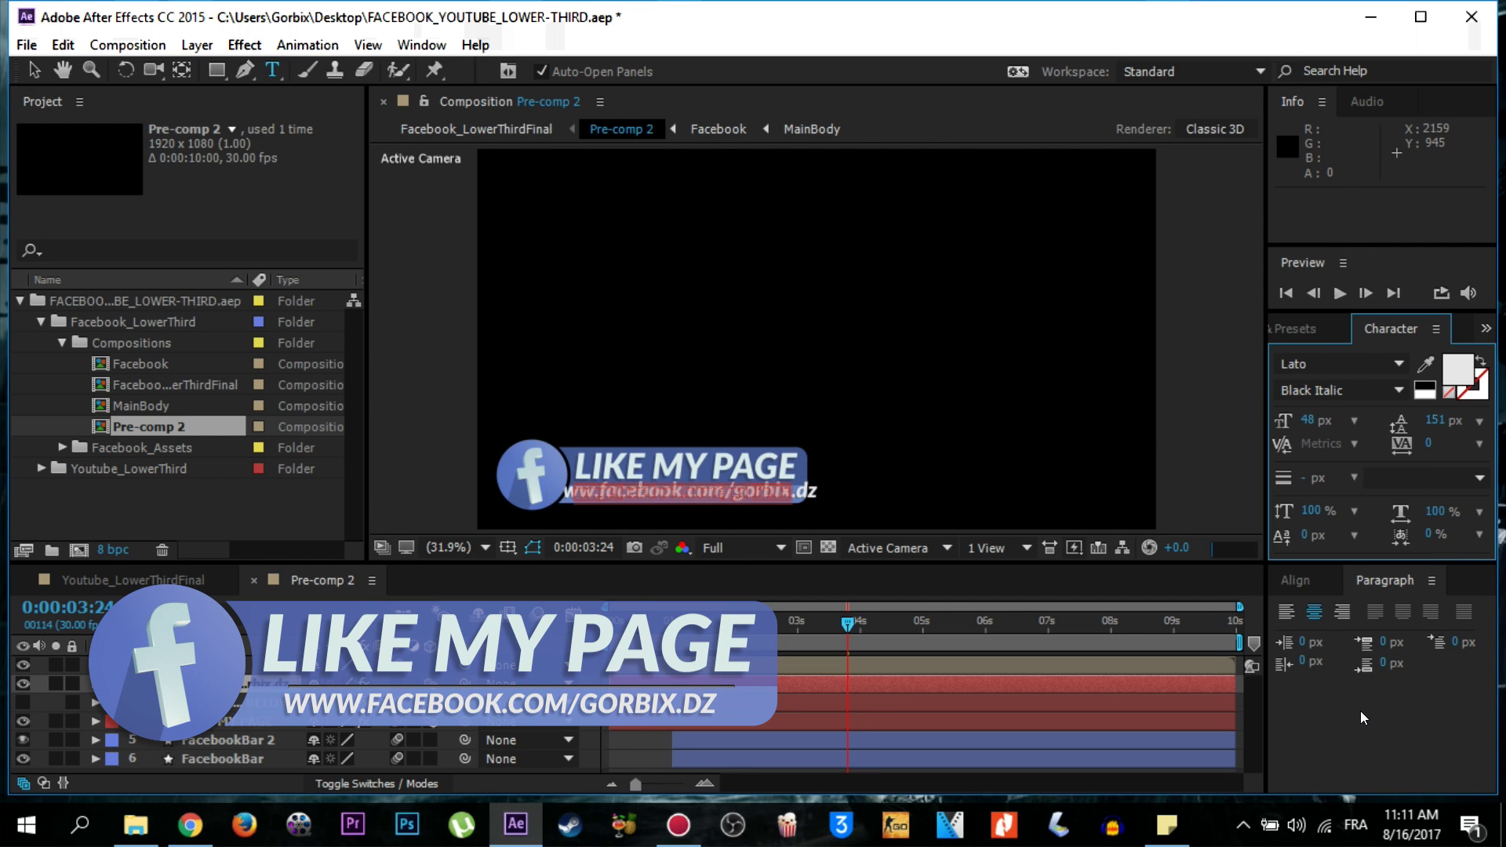
click(1359, 714)
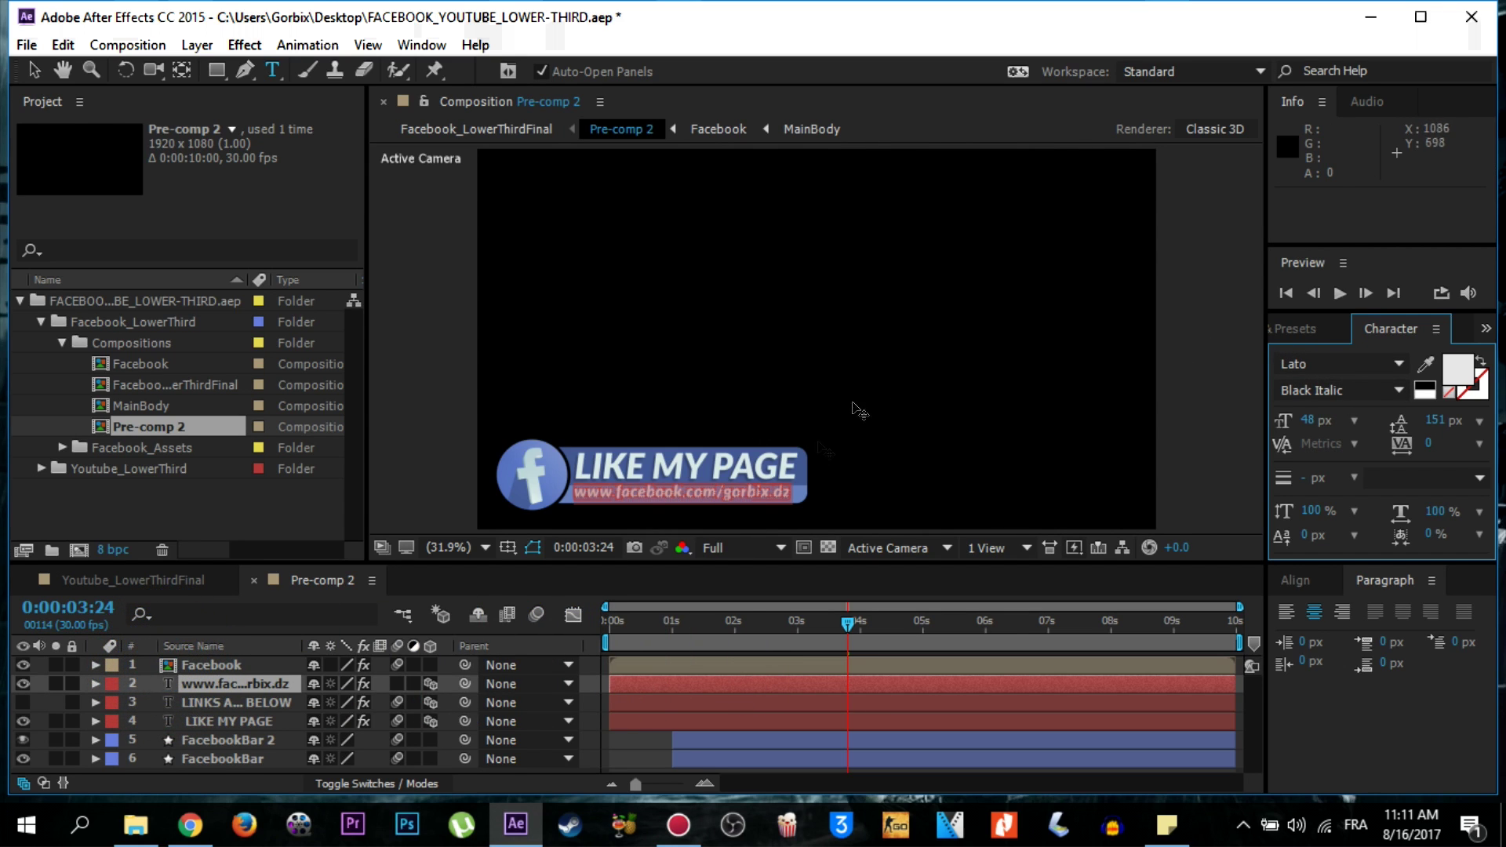
Replay Pre-comp 2 from the first frame to review the 48 px web address.
click(1342, 296)
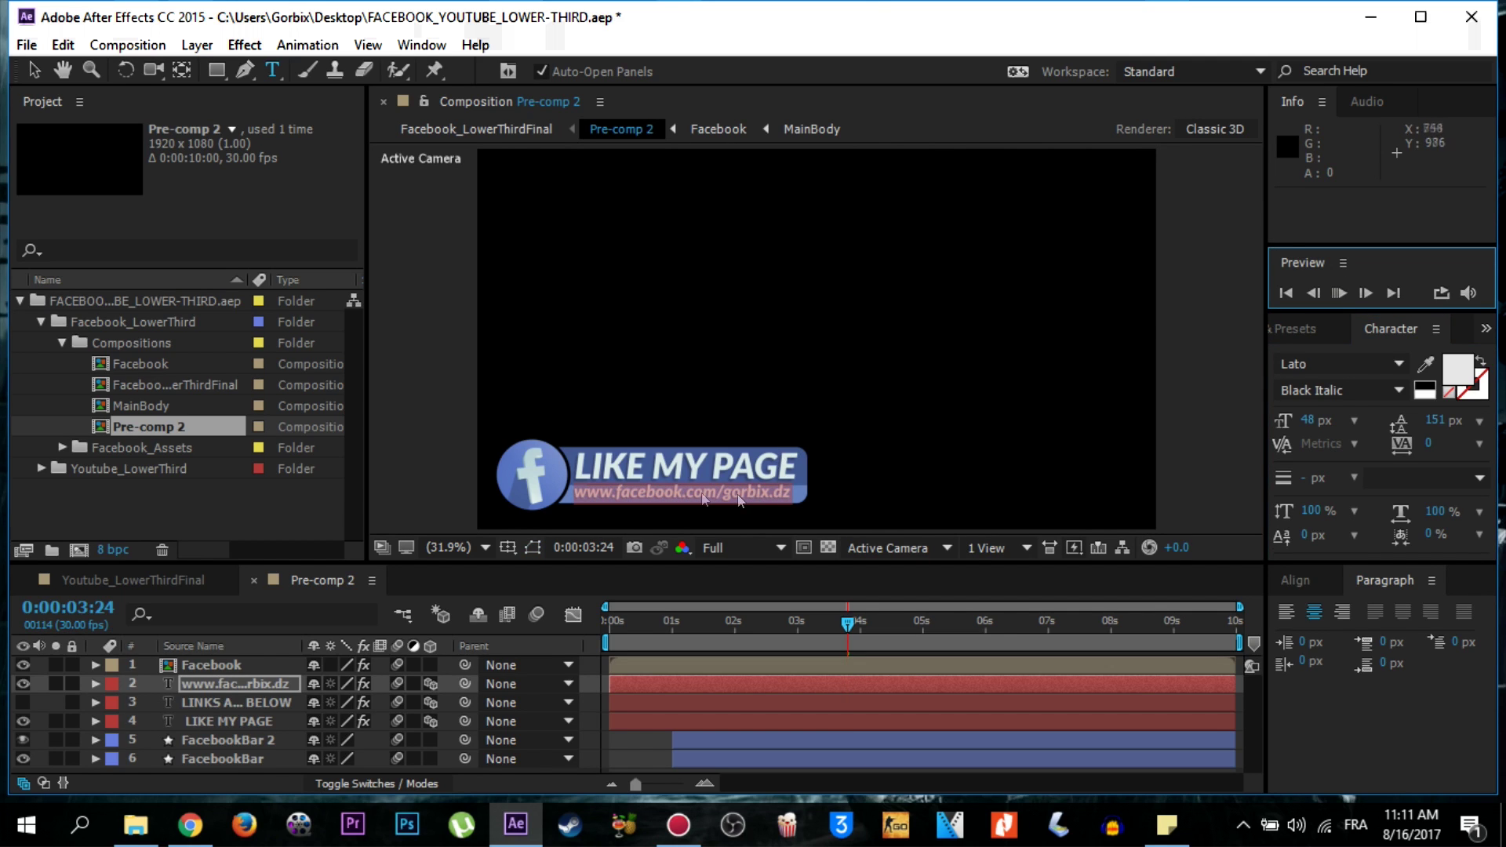
click(1321, 298)
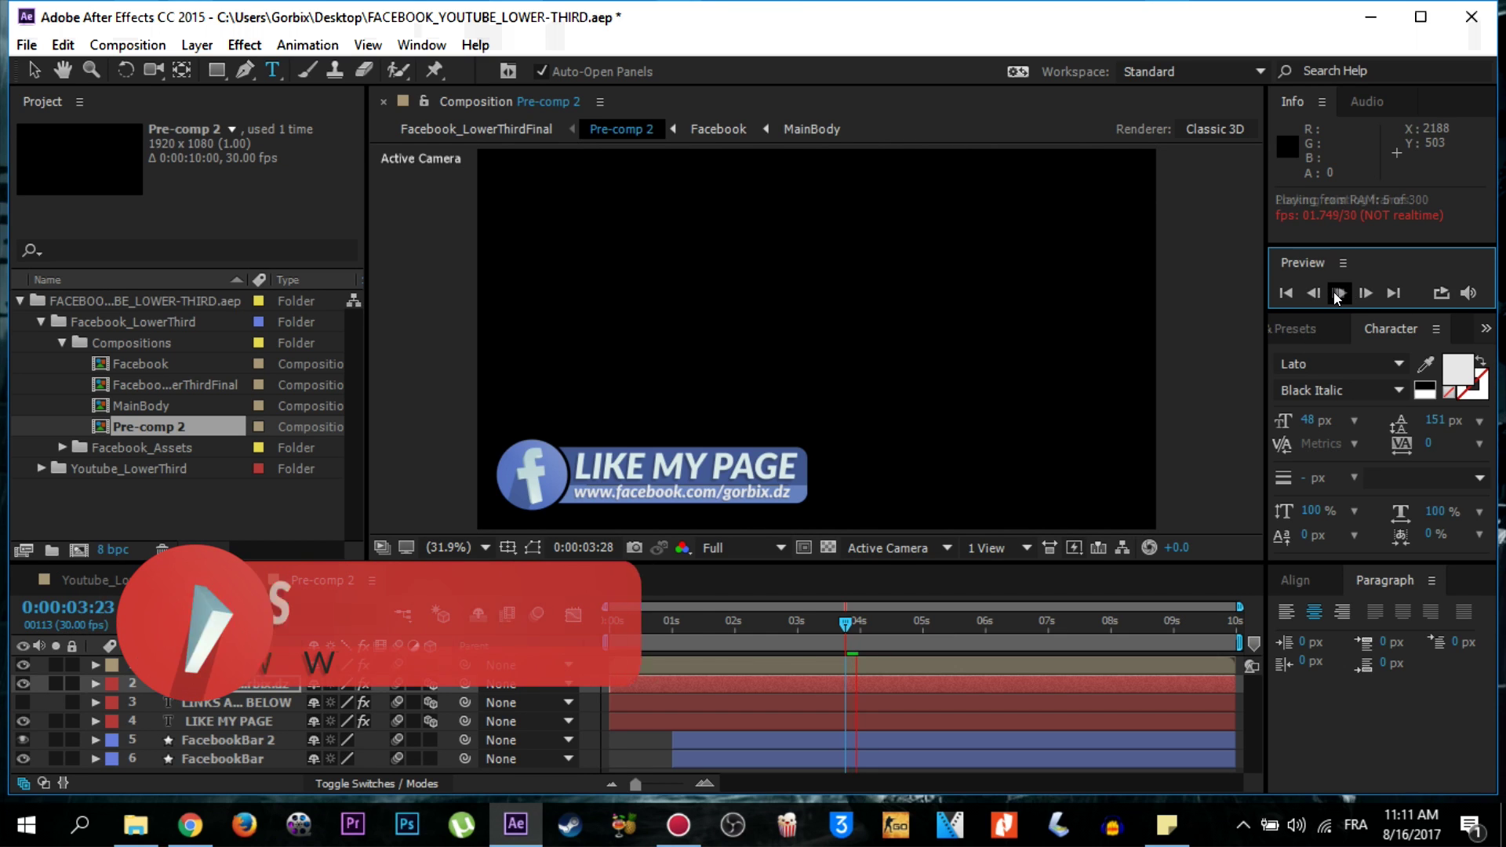
click(1286, 293)
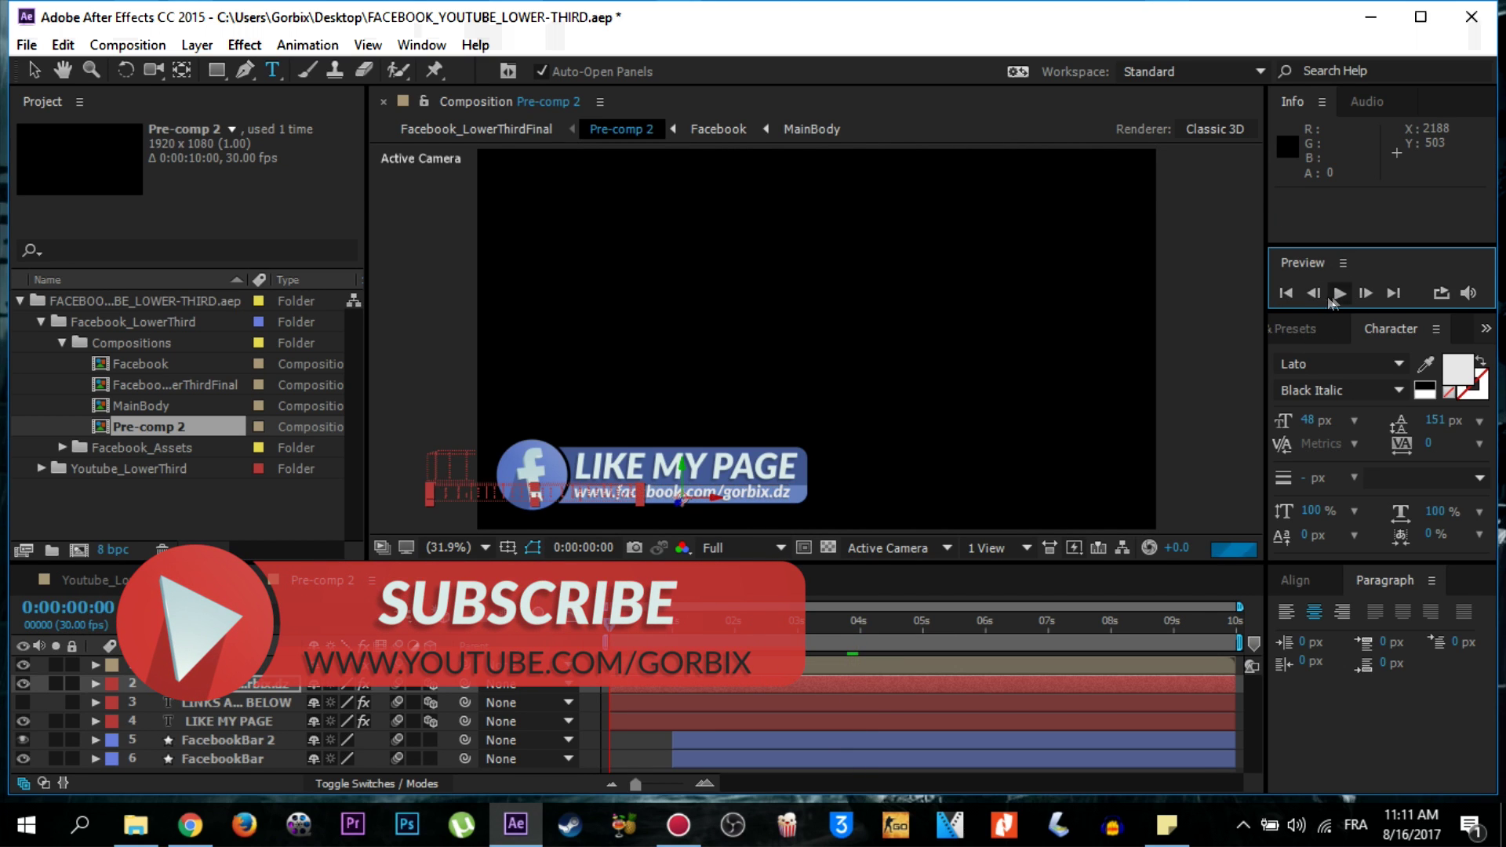
click(1339, 293)
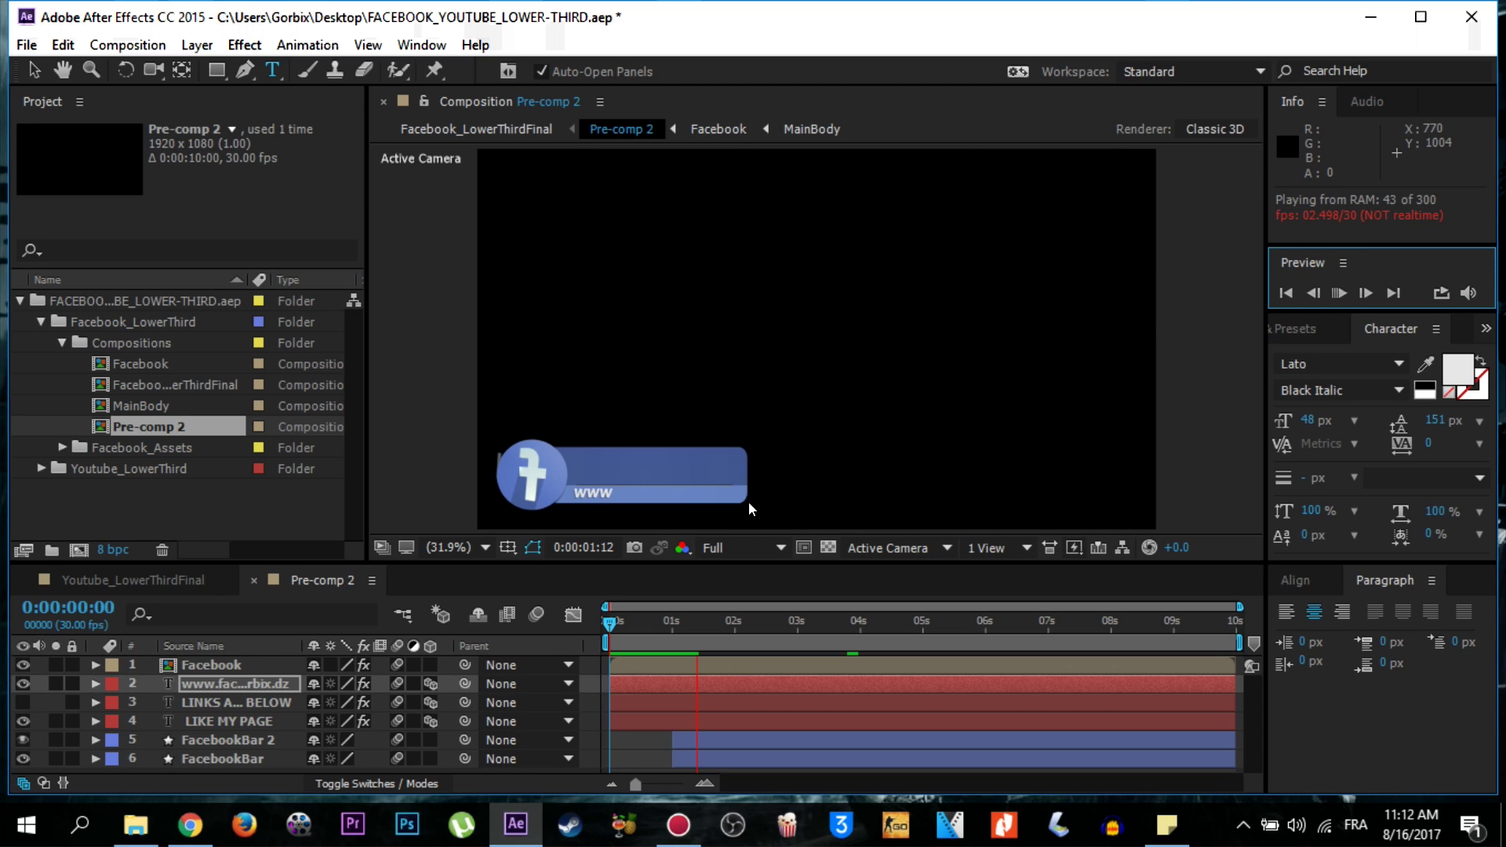
click(786, 444)
key(space)
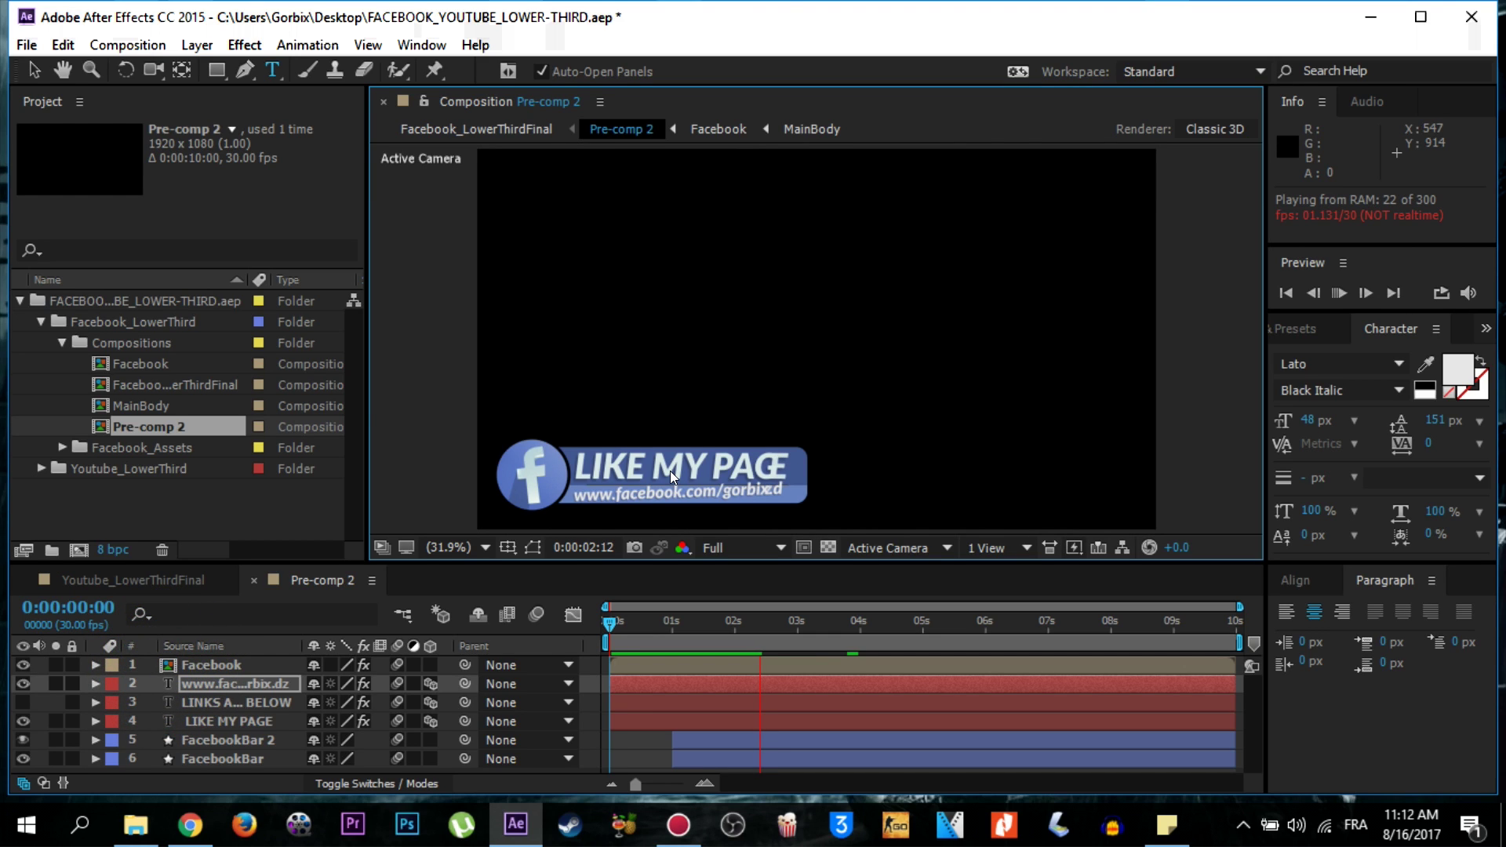
click(1341, 293)
Stop the preview and start a Save As with the Desktop as the location.
click(1341, 294)
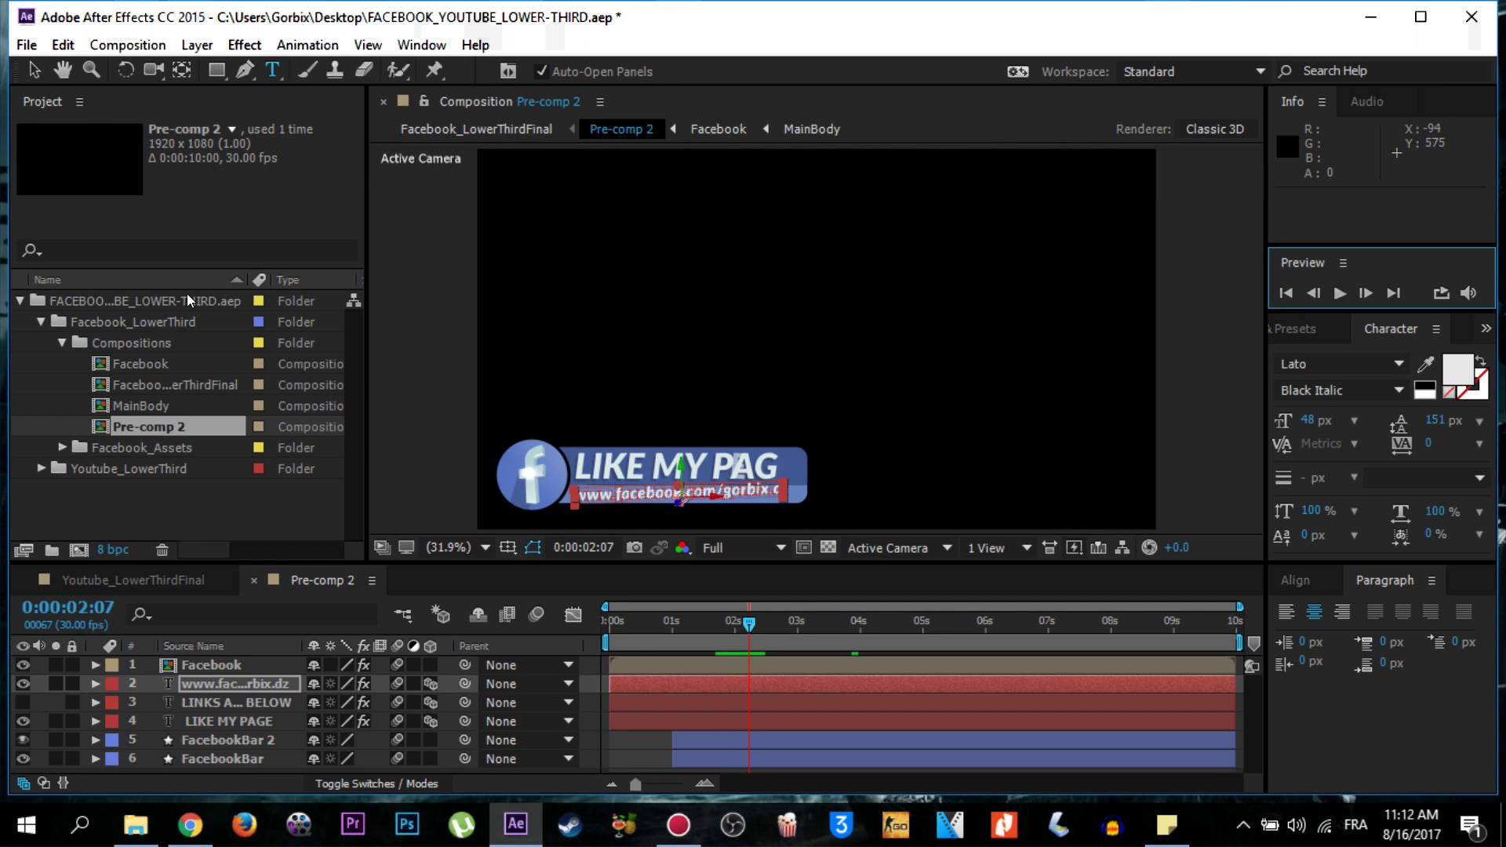
click(27, 47)
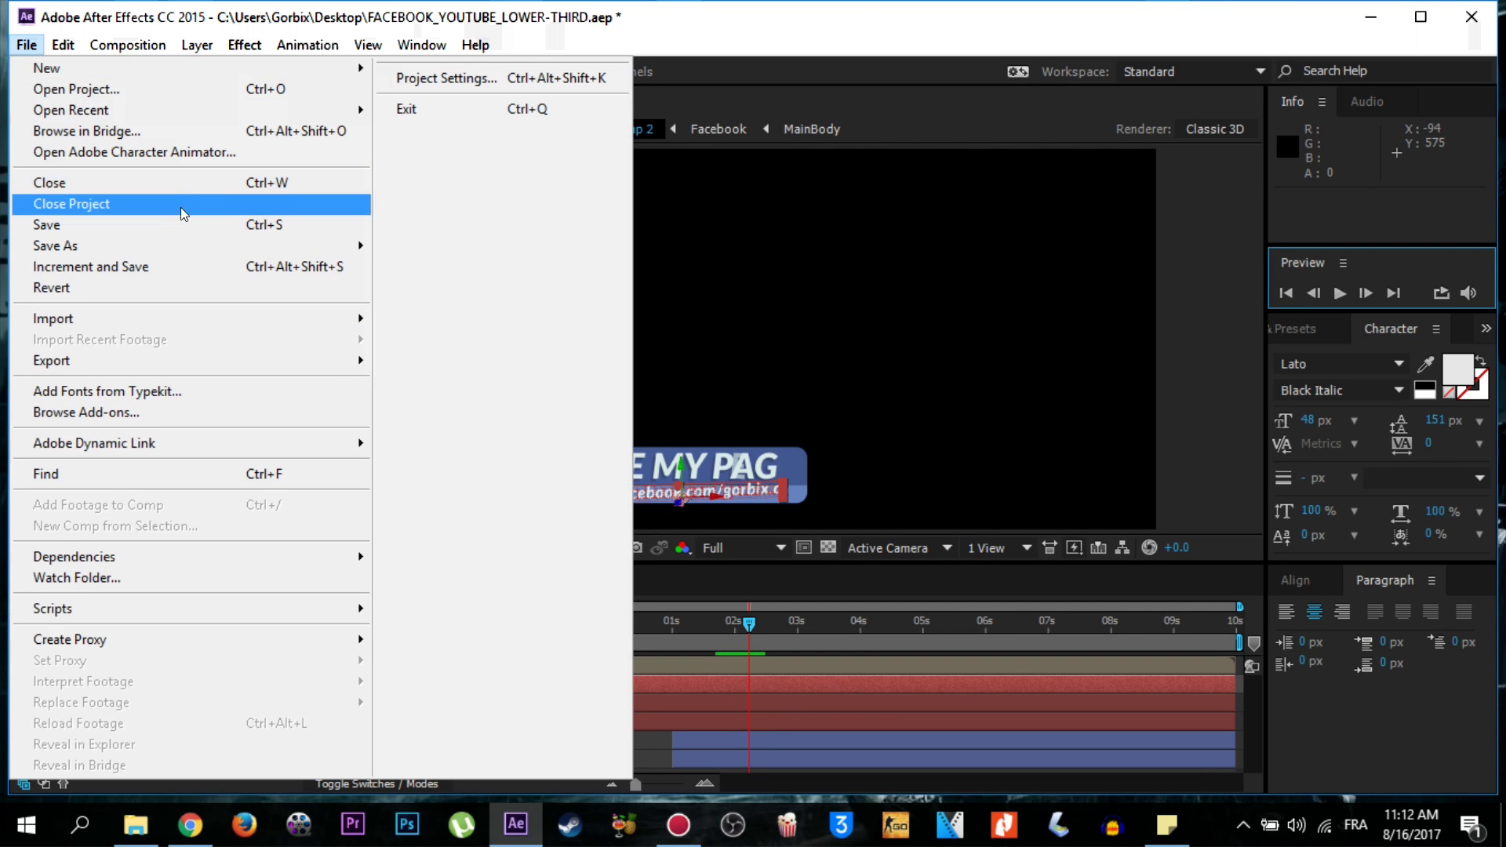
mouse_move(156, 251)
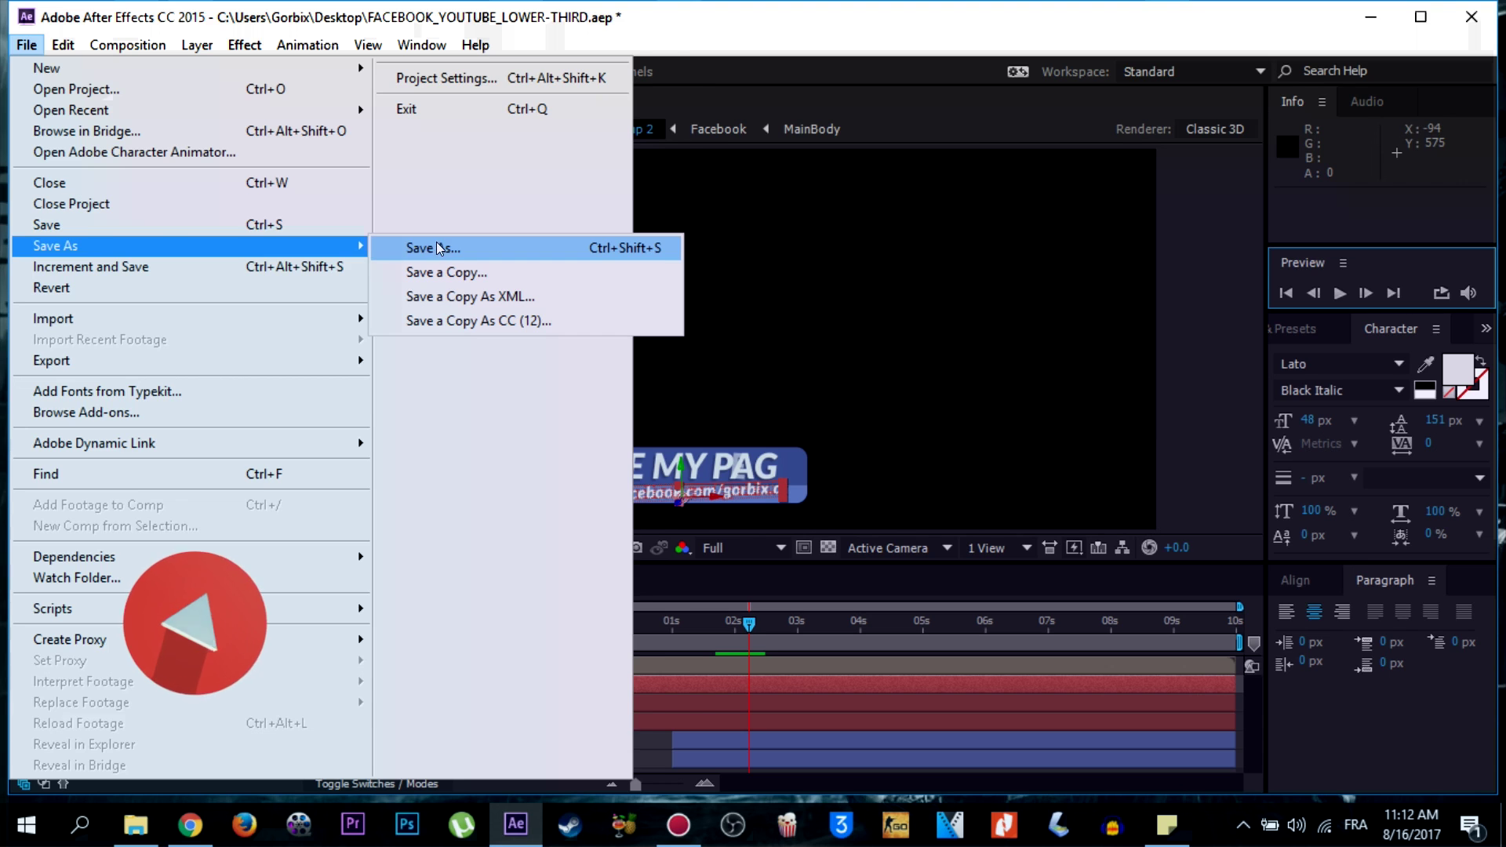
click(439, 248)
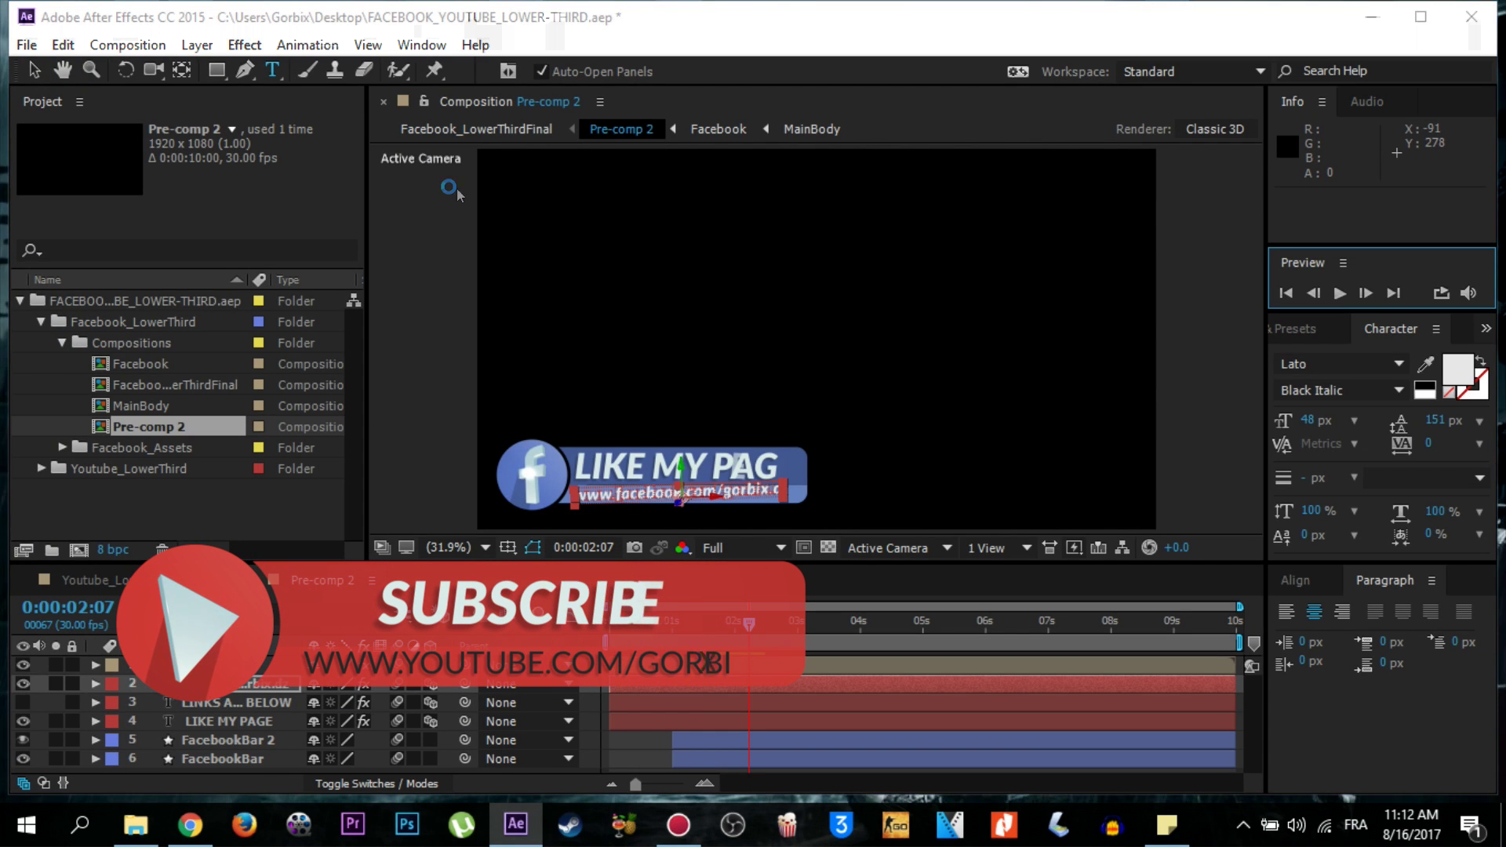
scroll(181, 330, down, 5)
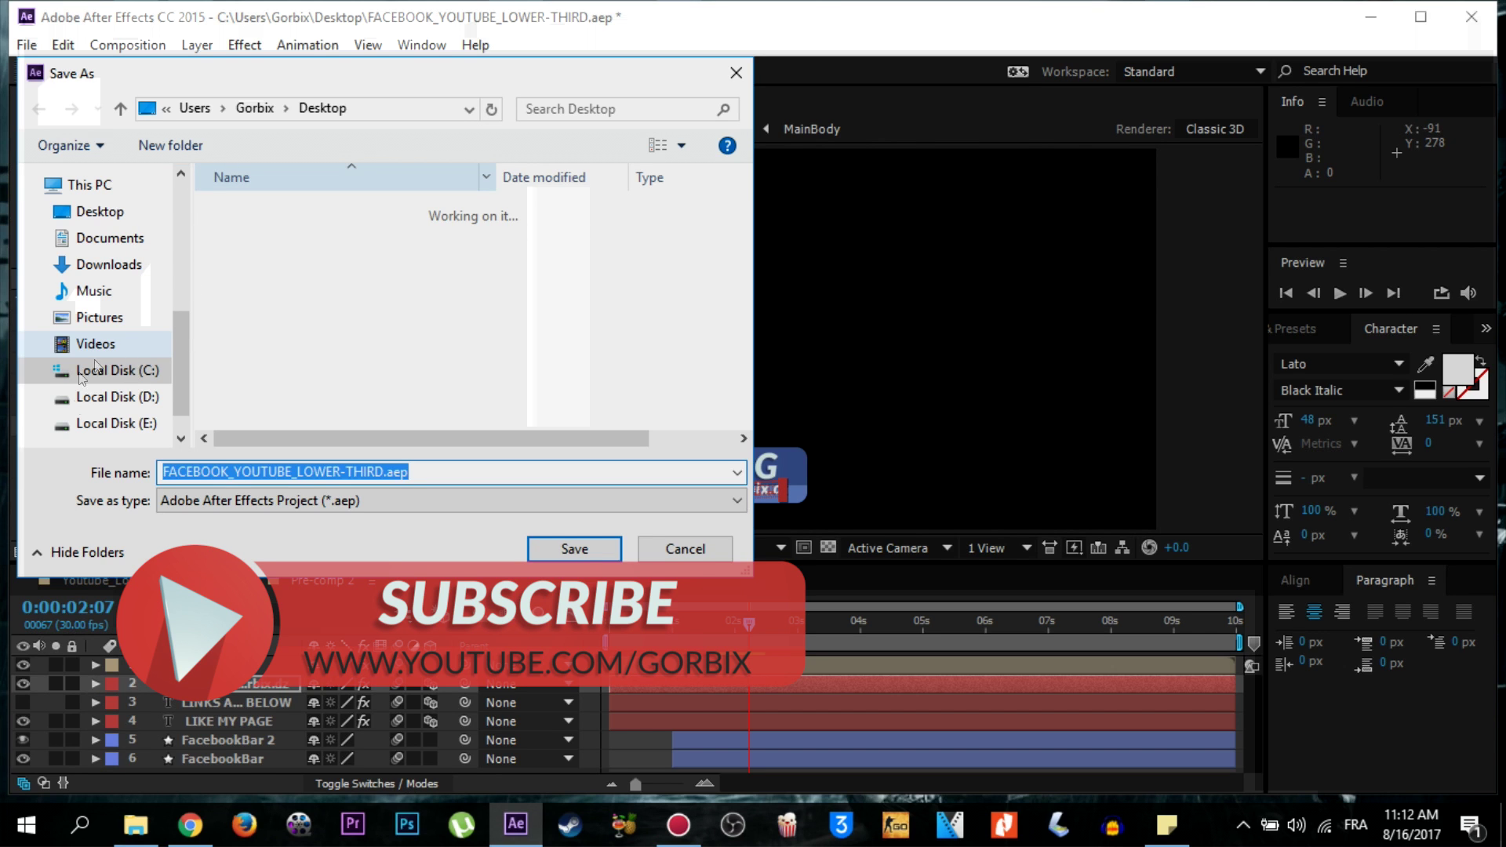
scroll(115, 398, up, 1)
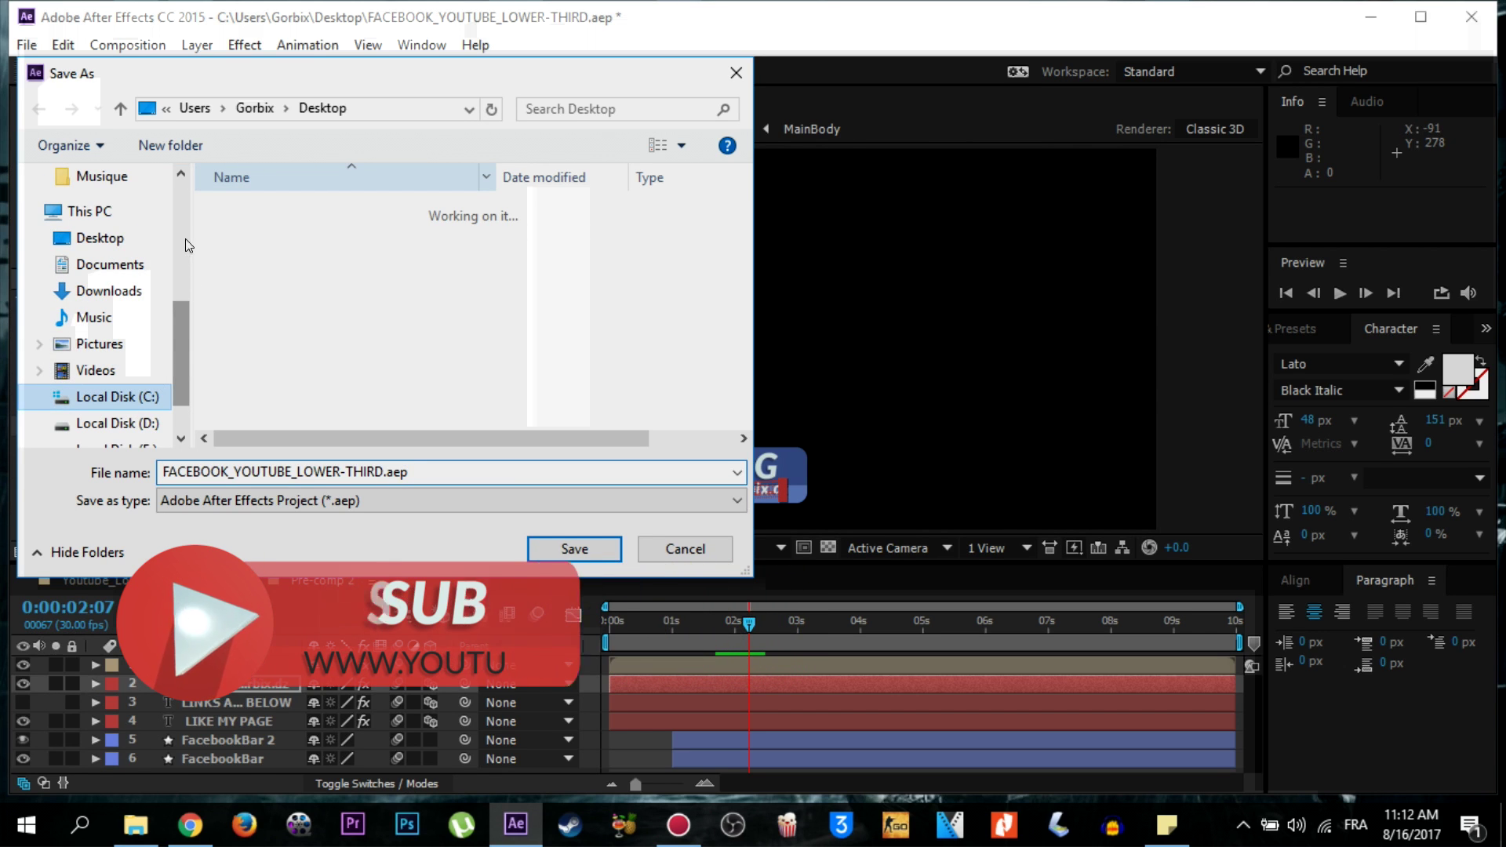
scroll(128, 248, up, 3)
click(105, 175)
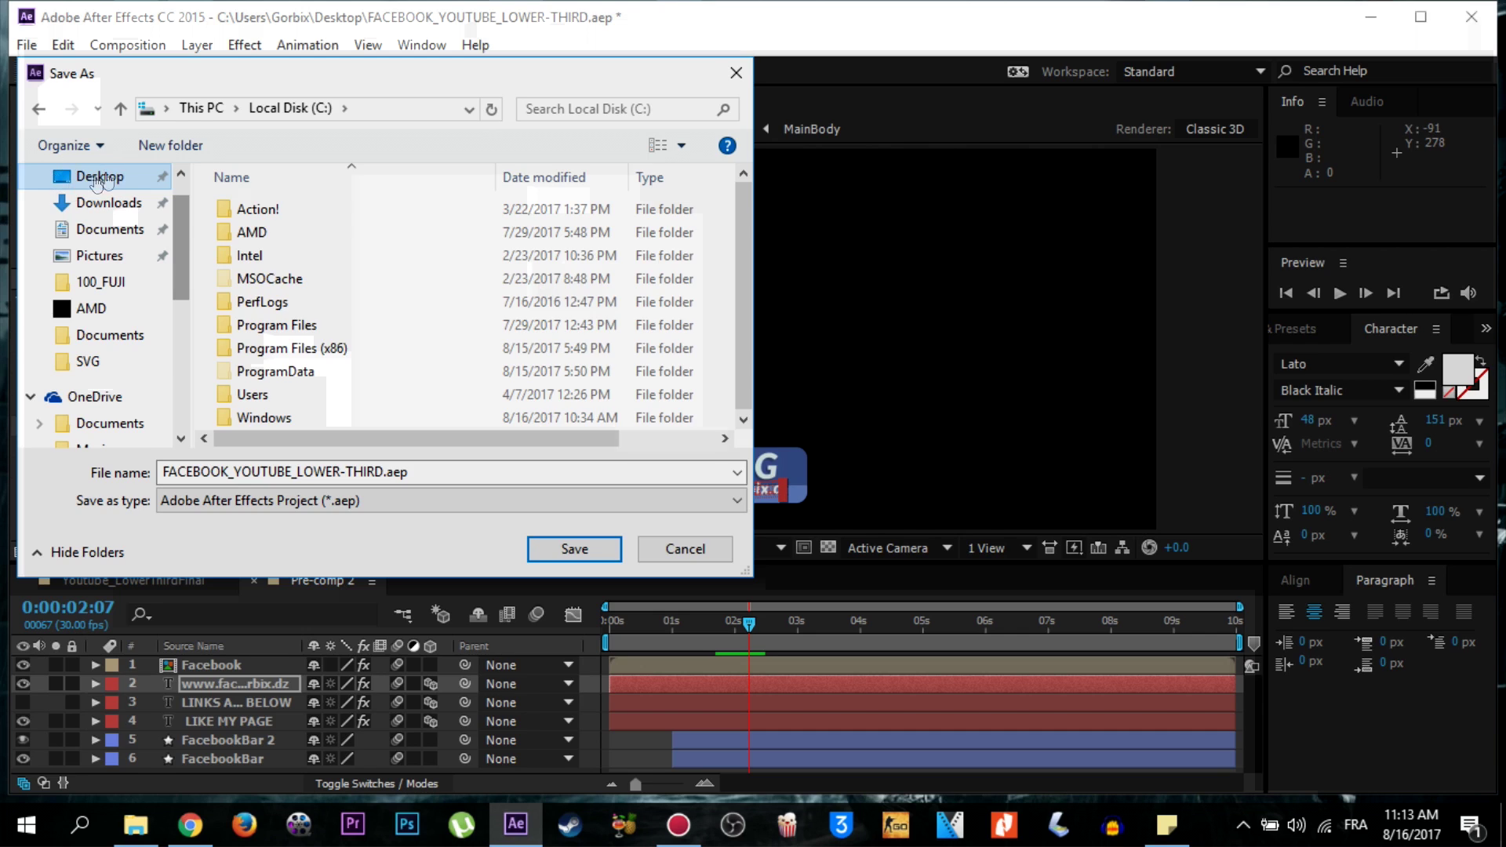
Replace the file name with gorbix and save the project as gorbix.aep.
click(373, 470)
drag(375, 471, 275, 471)
click(378, 471)
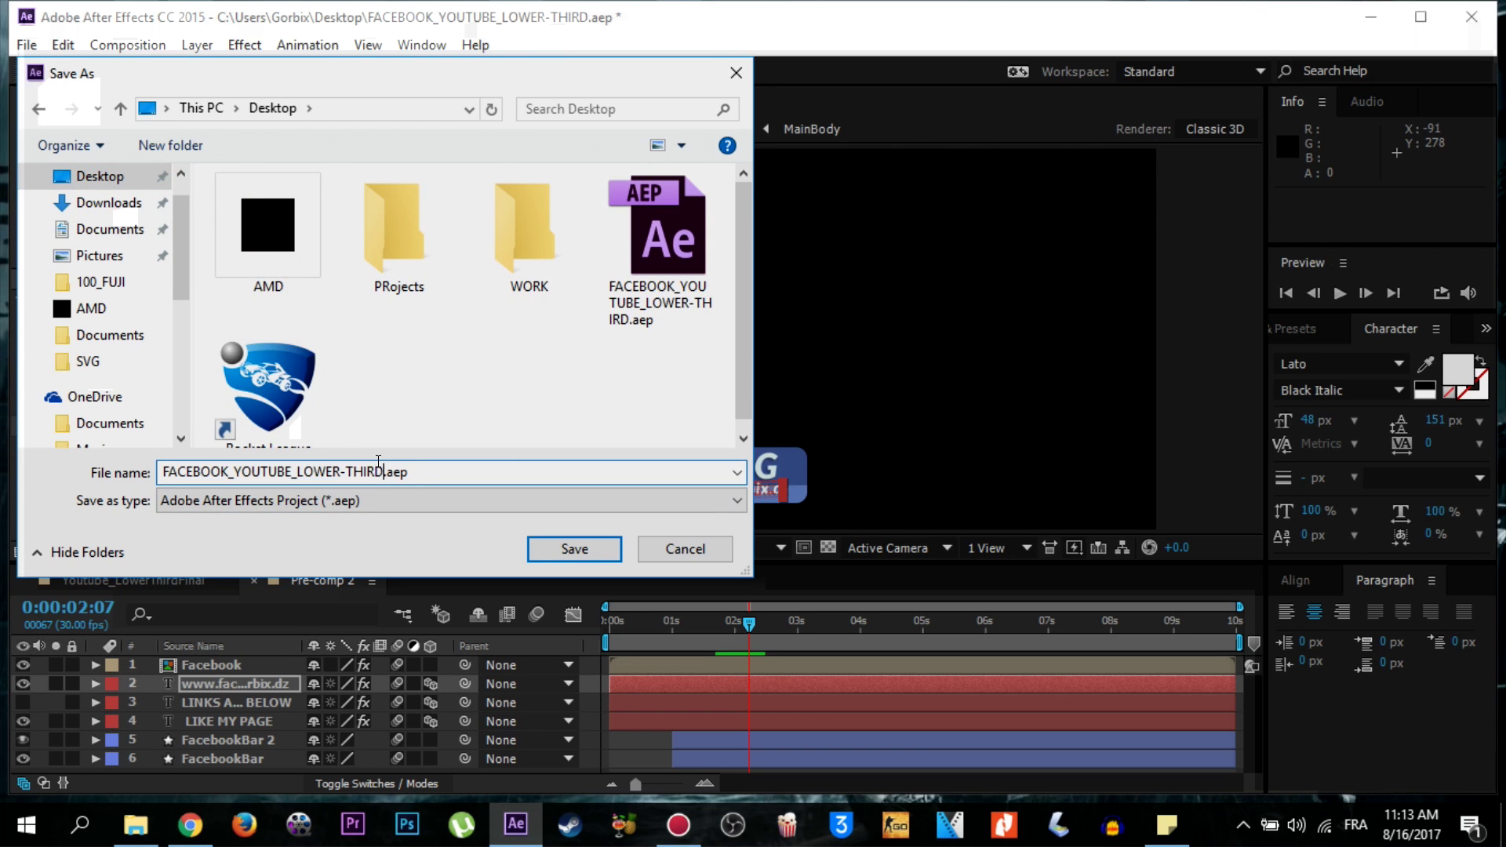
drag(384, 470, 0, 475)
text(gorbix)
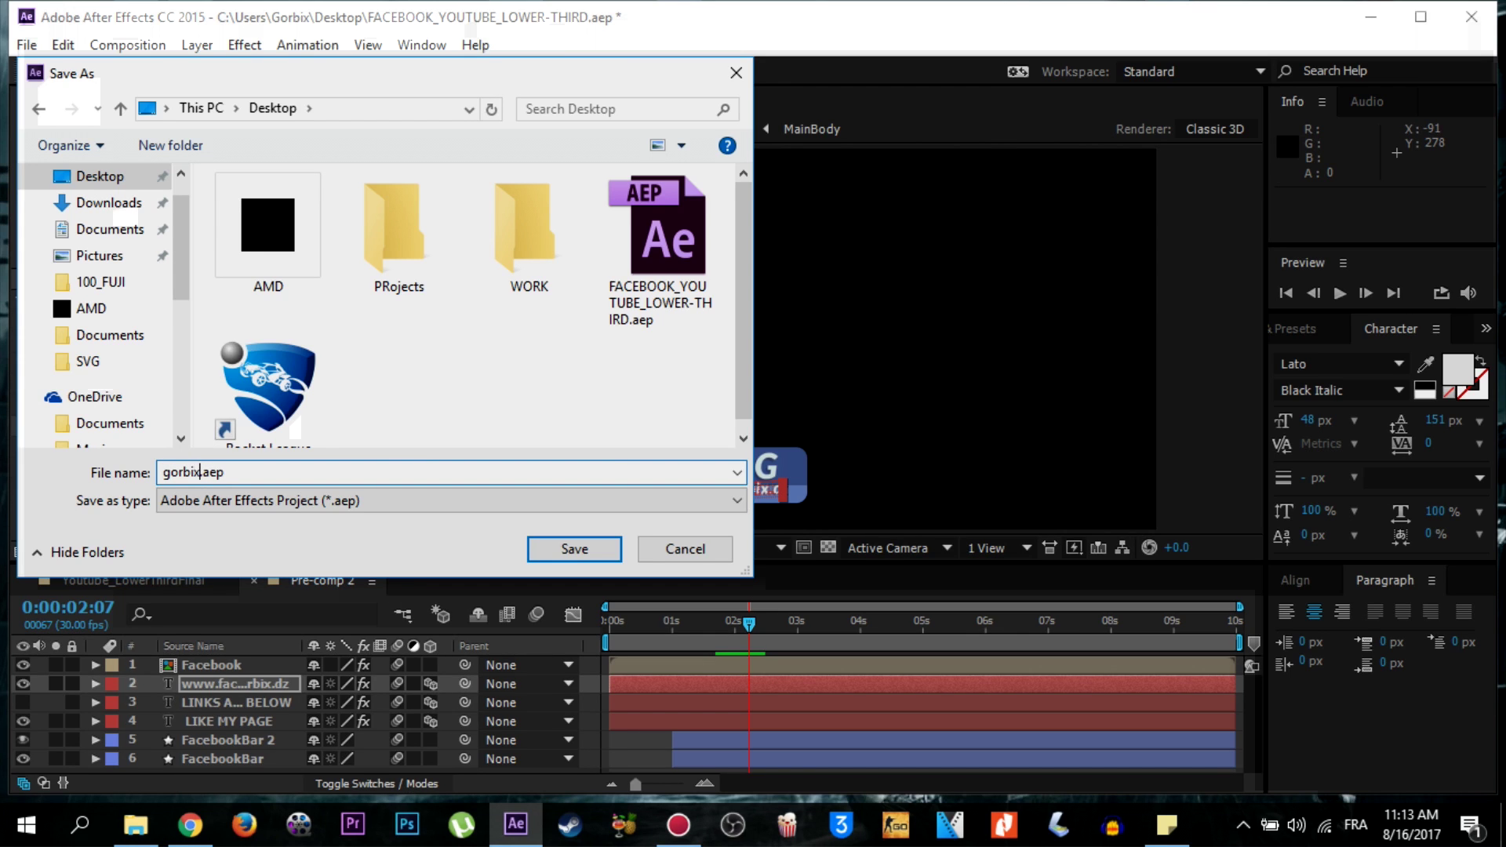
click(573, 547)
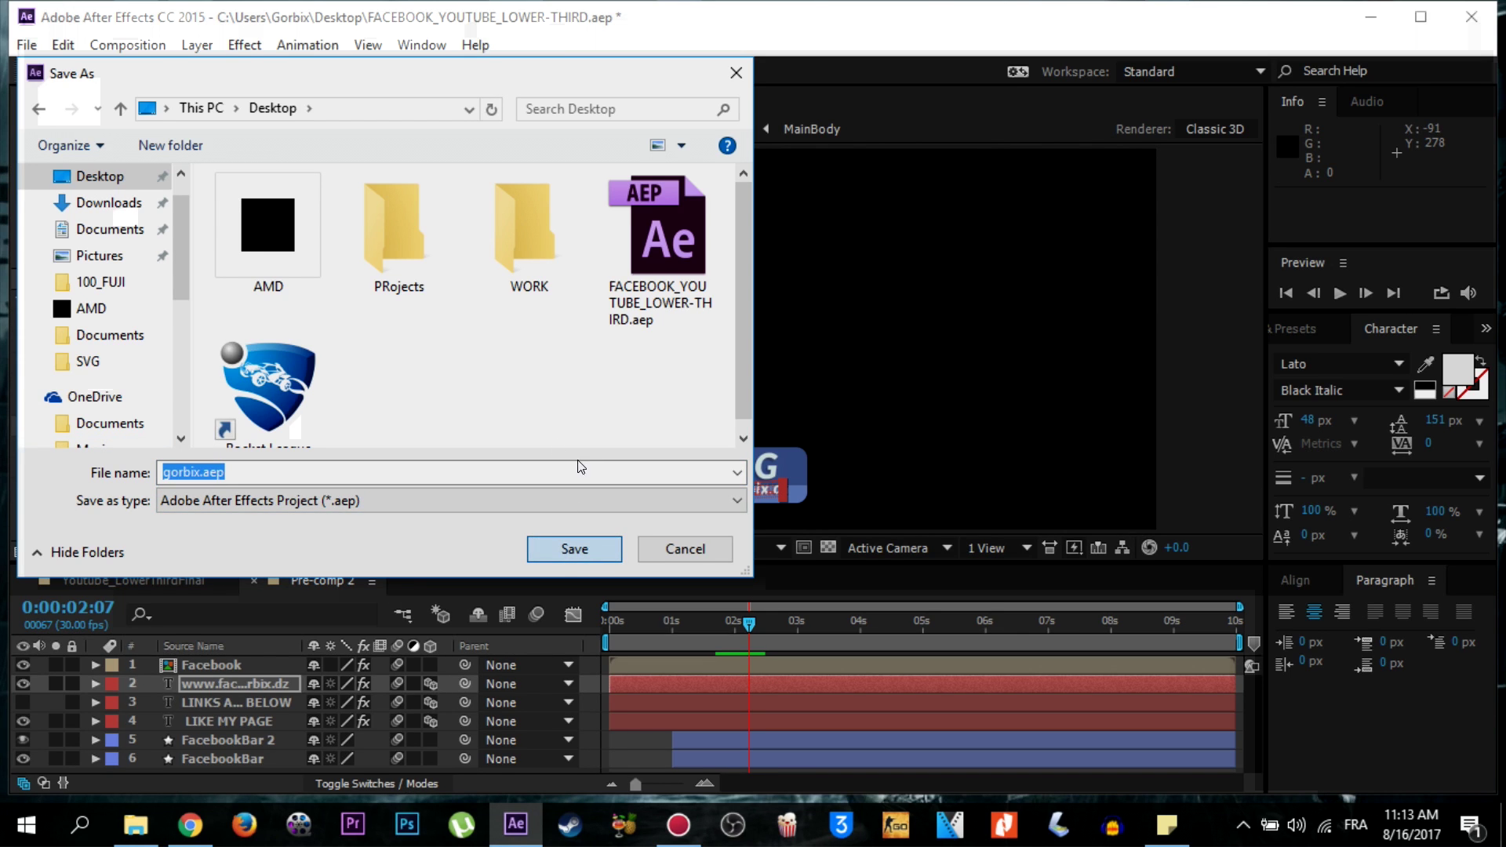
key(Escape)
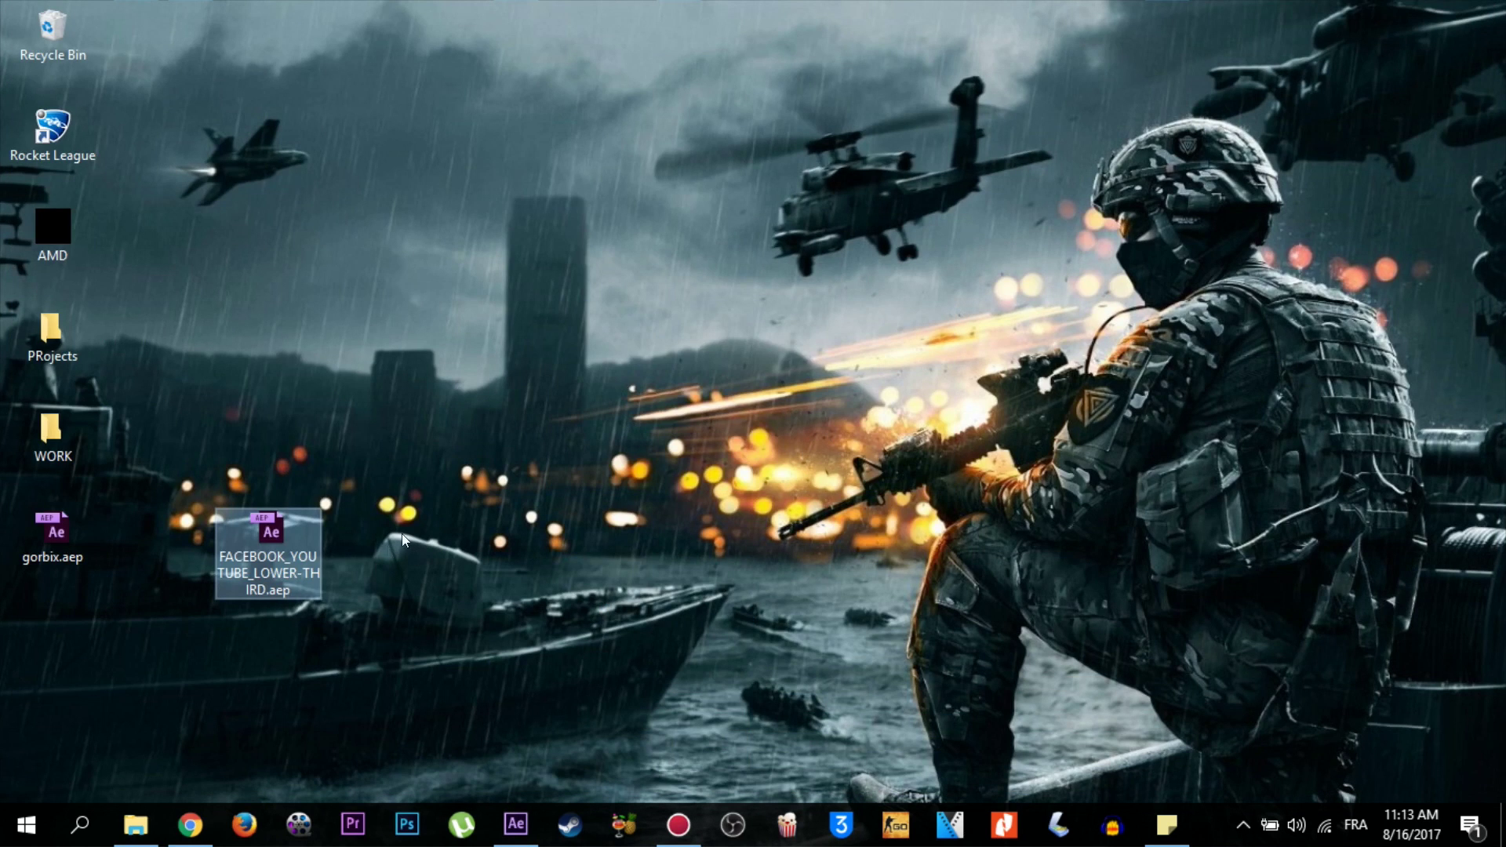
Select the new gorbix.aep on the Desktop and switch to Chrome.
click(73, 535)
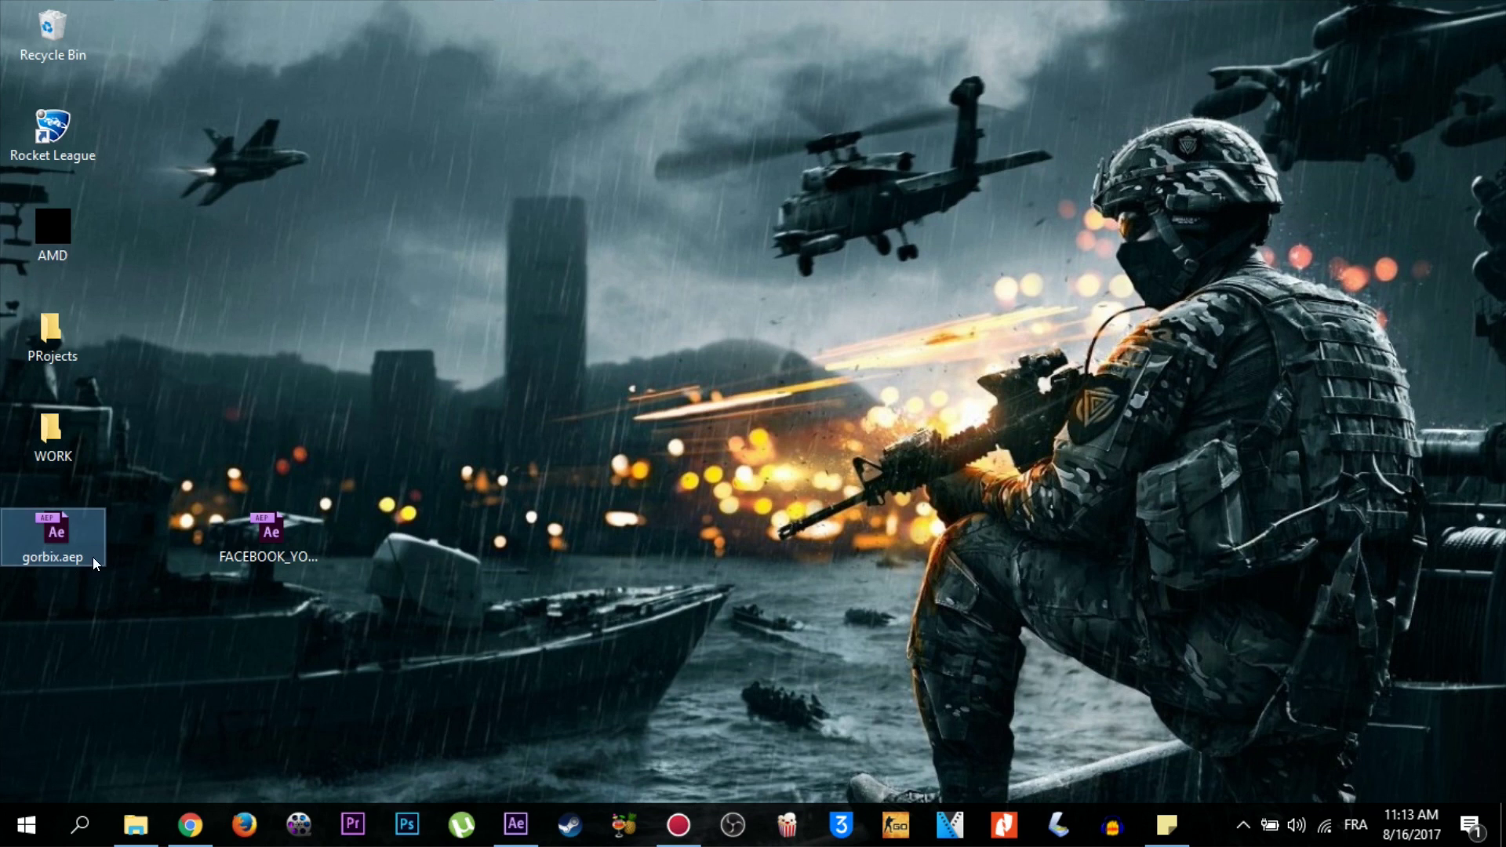
click(190, 824)
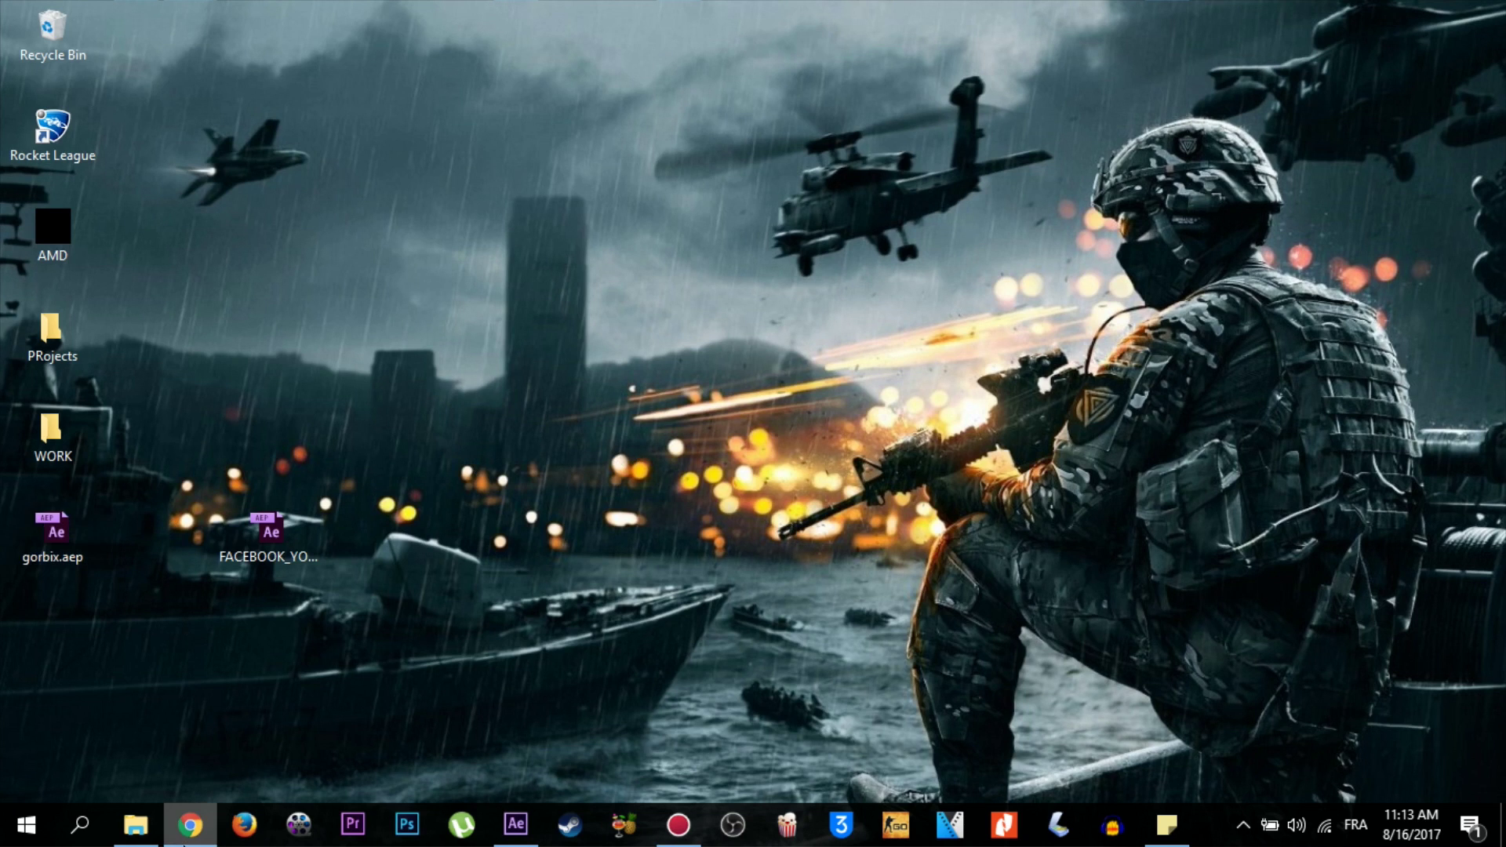